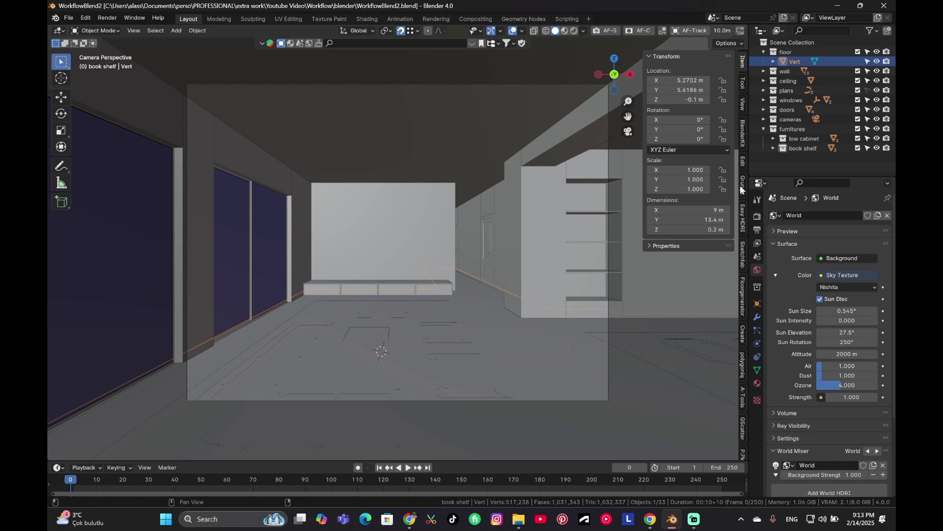
- Switch the viewport to Rendered shading to preview the sky-lit room in Cycles
key(z)
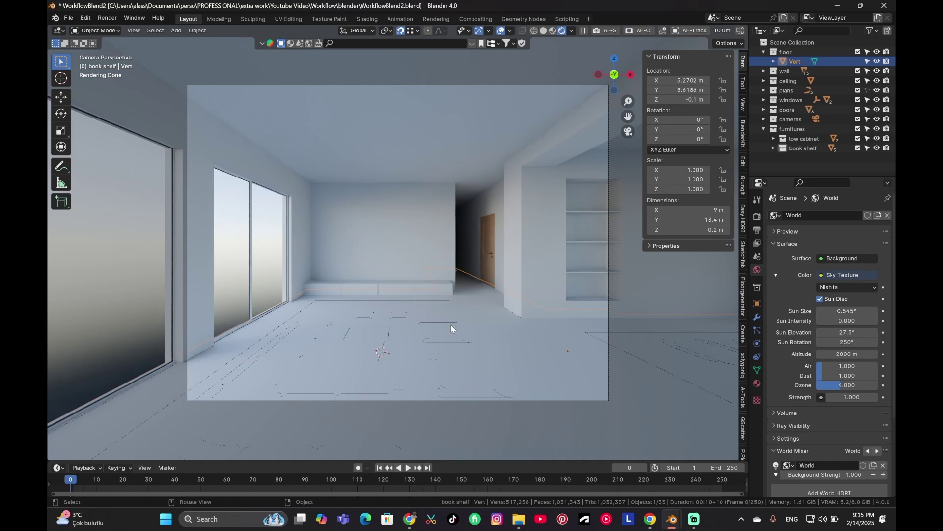
- Browse Poly Haven's wood textures page in Chrome, then return to the WorkflowBlend2 scene
click(409, 519)
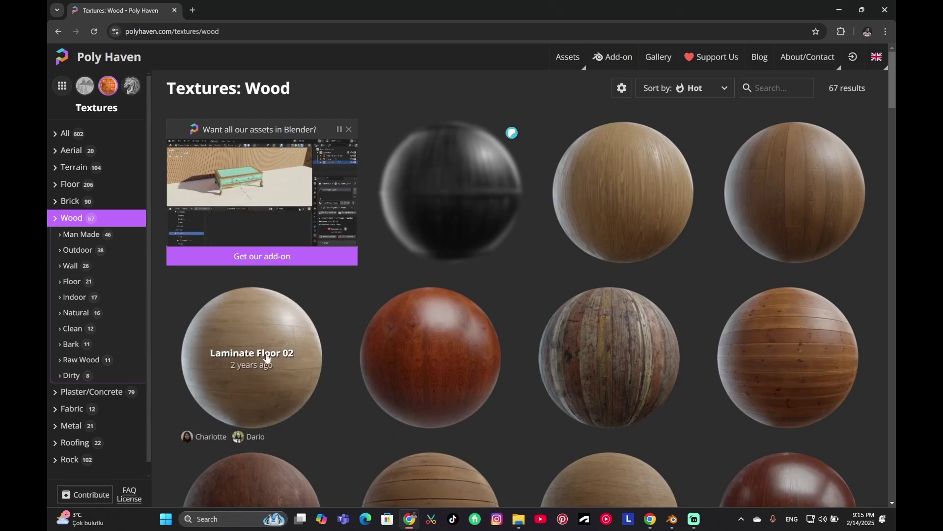
scroll(272, 339, down, 1)
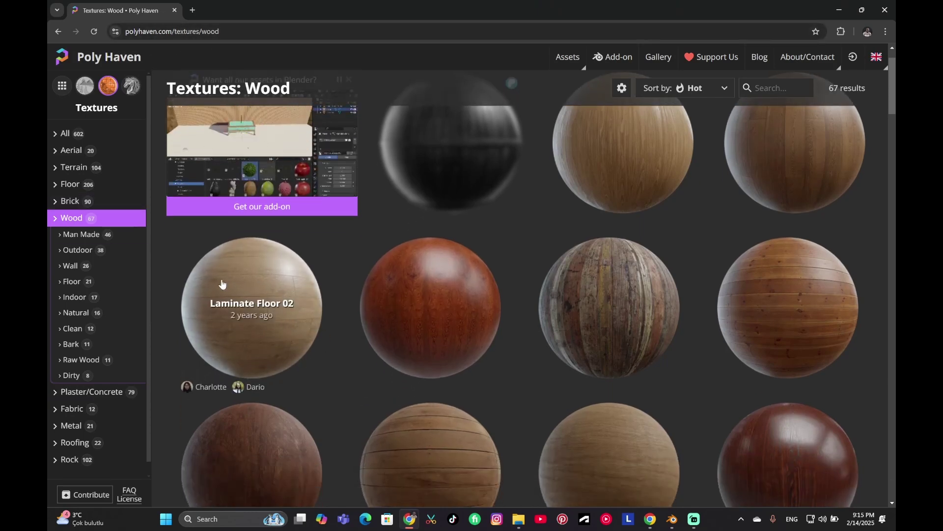
scroll(227, 299, up, 1)
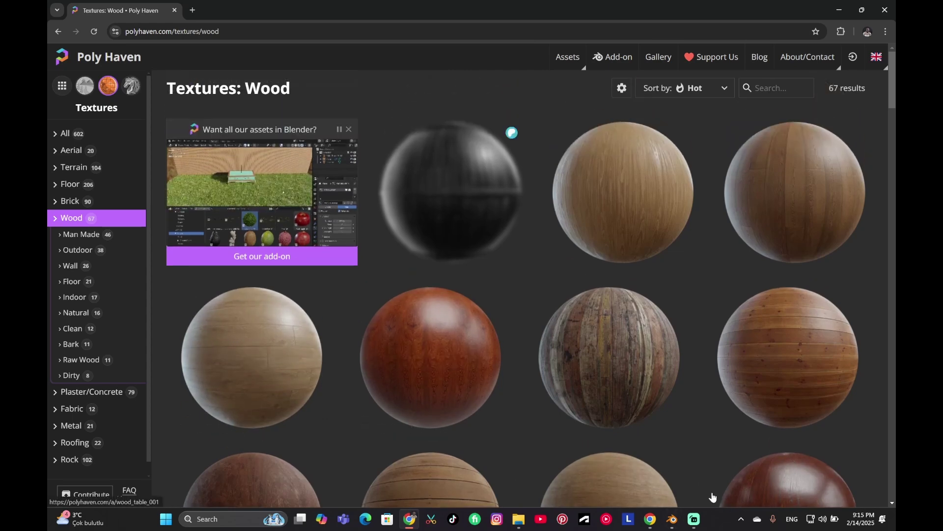
mouse_move(511, 521)
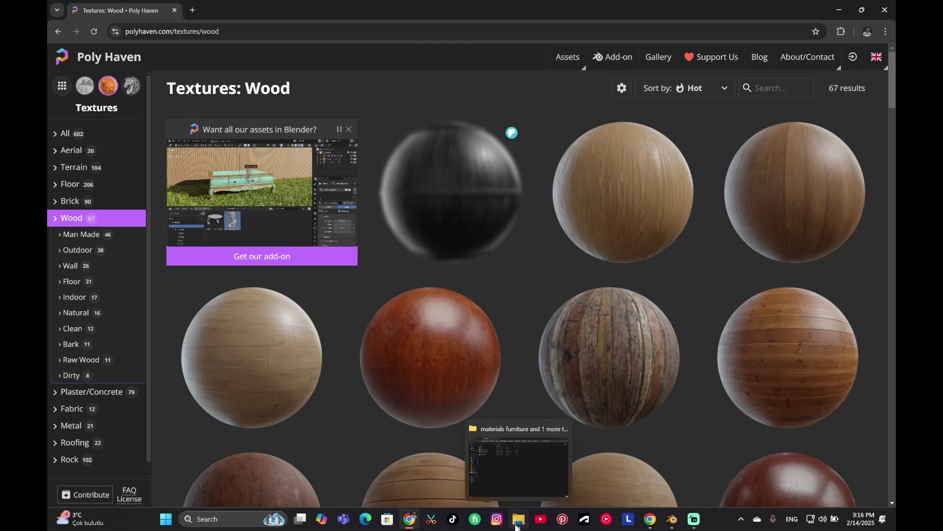
mouse_move(672, 519)
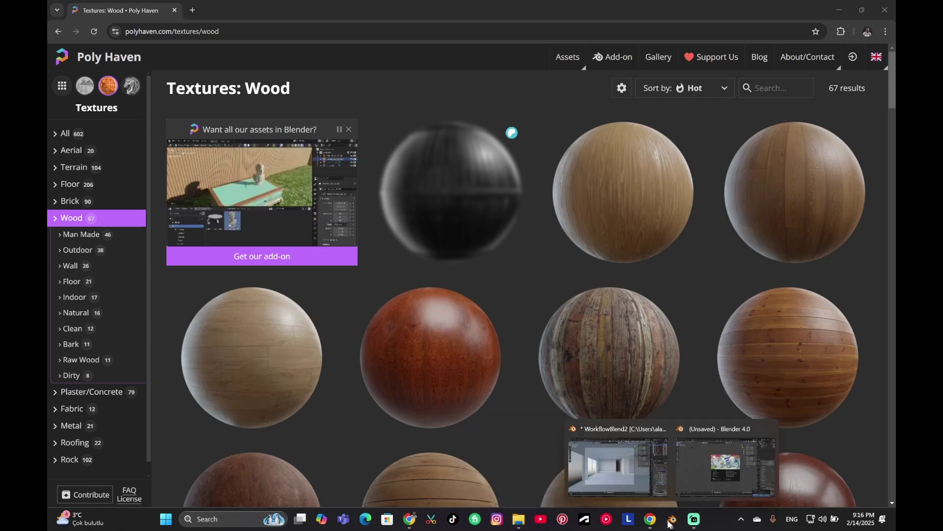
click(614, 471)
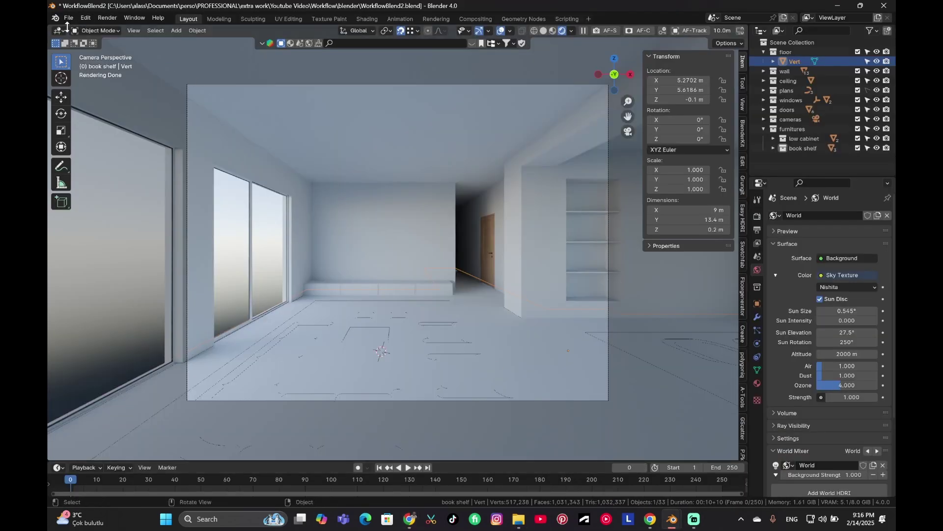
- Switch to Solid shading and append the laminate_floor_02 material from laminate_floor_02_4k.blend
click(544, 31)
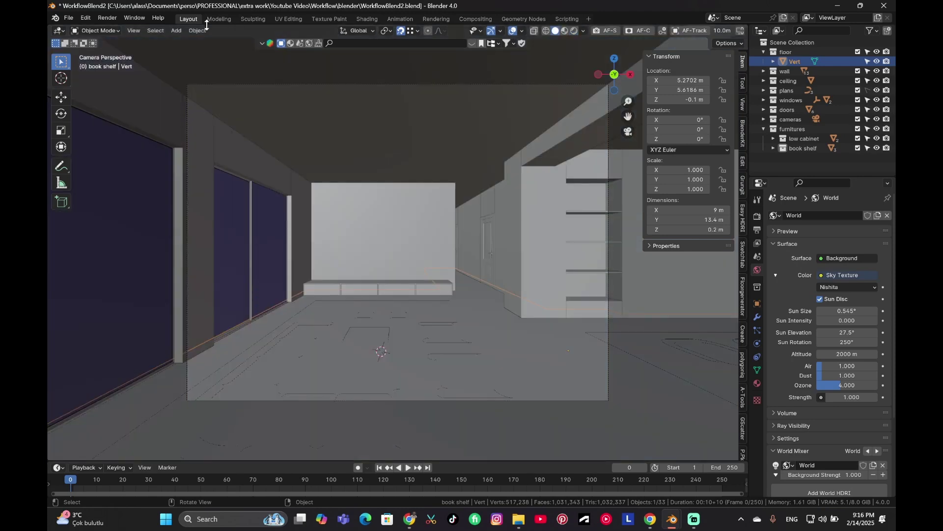
click(68, 19)
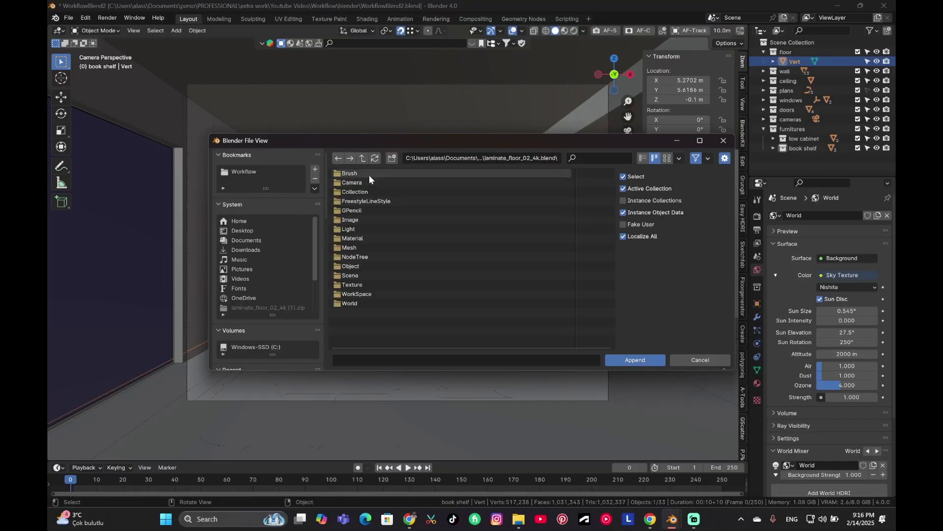
click(356, 239)
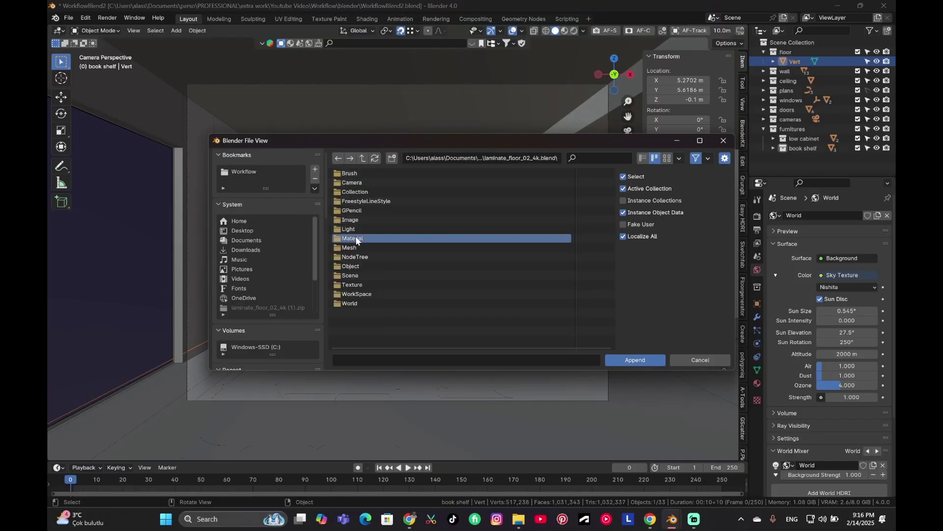
click(355, 239)
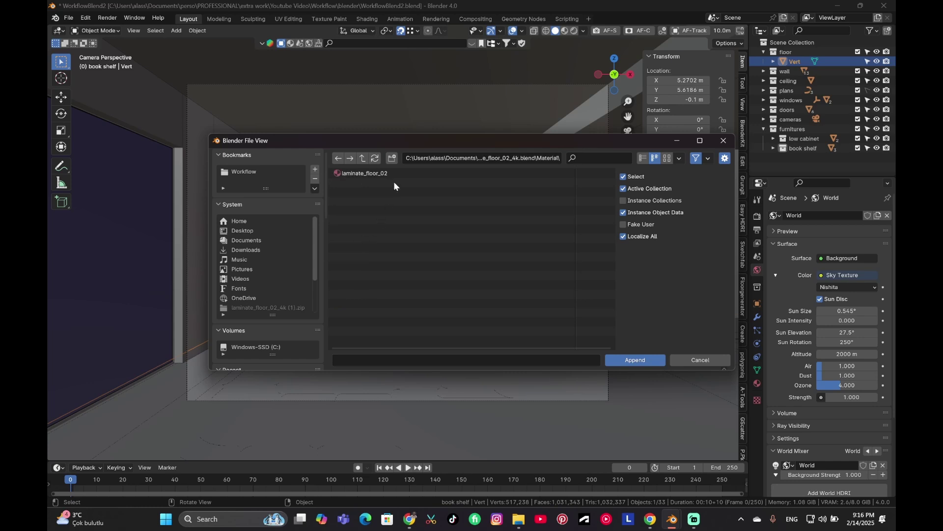
double_click(370, 174)
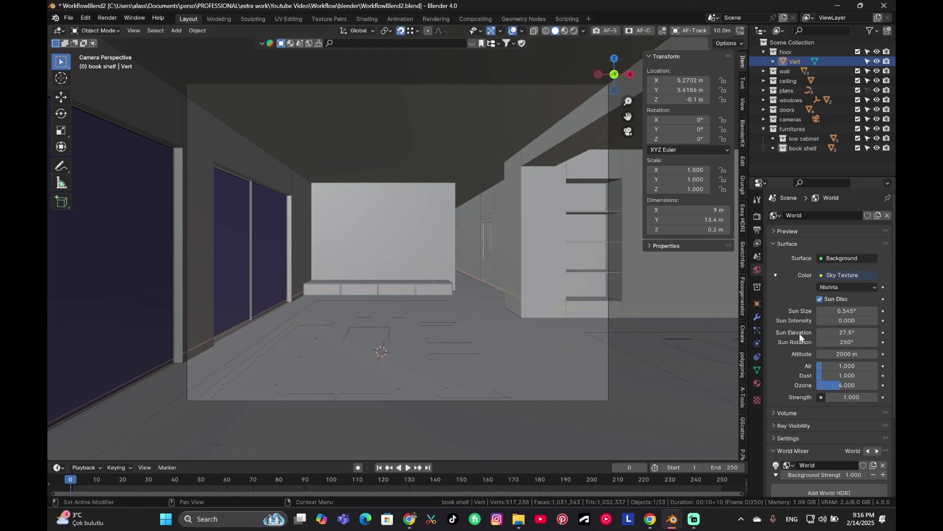
- Assign the laminate_floor_02 material to the floor object Vert
click(757, 383)
click(776, 256)
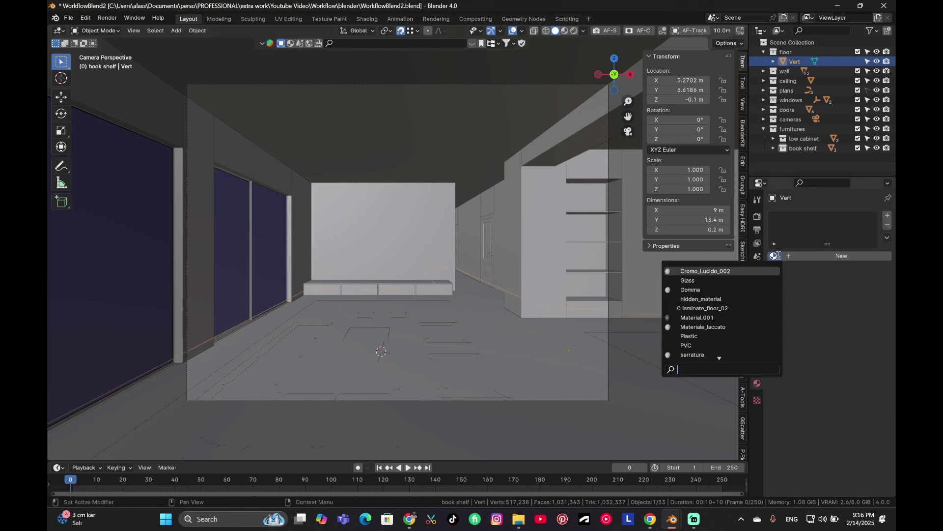
scroll(739, 353, up, 3)
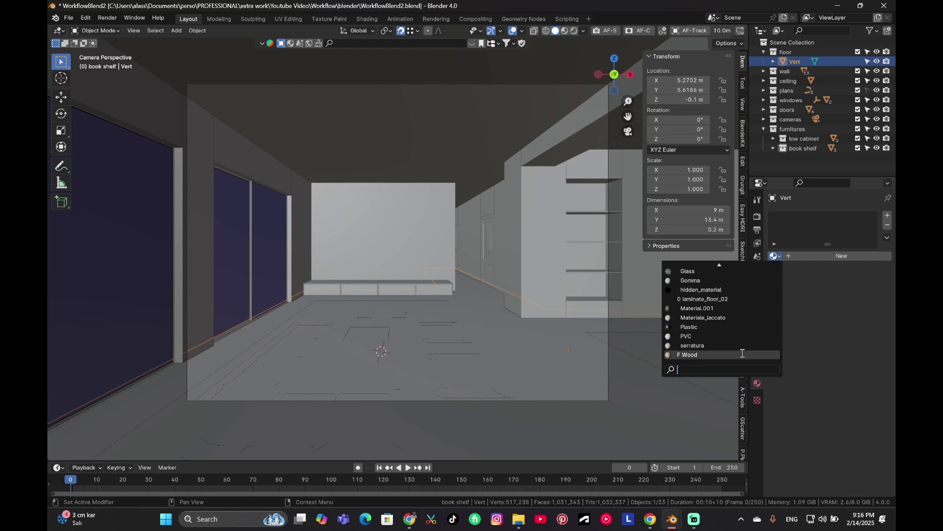
scroll(742, 351, up, 5)
scroll(742, 352, up, 5)
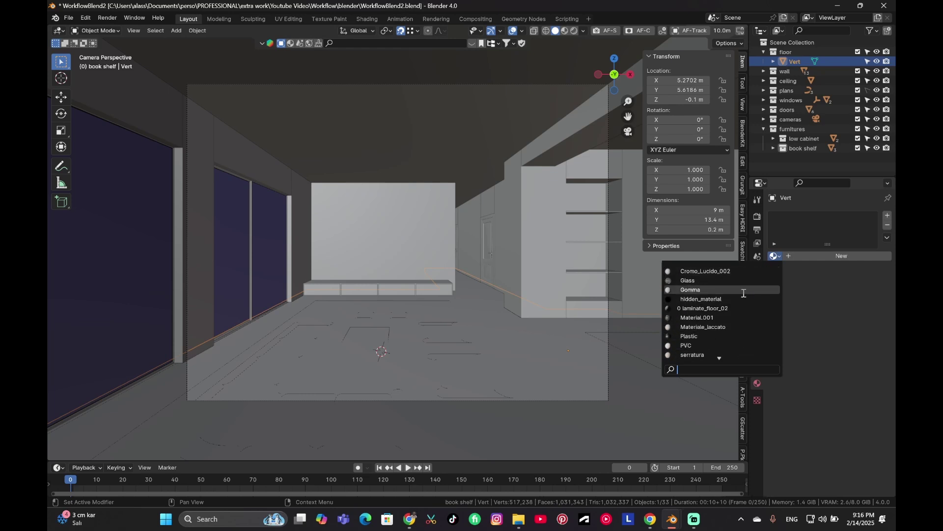
click(717, 307)
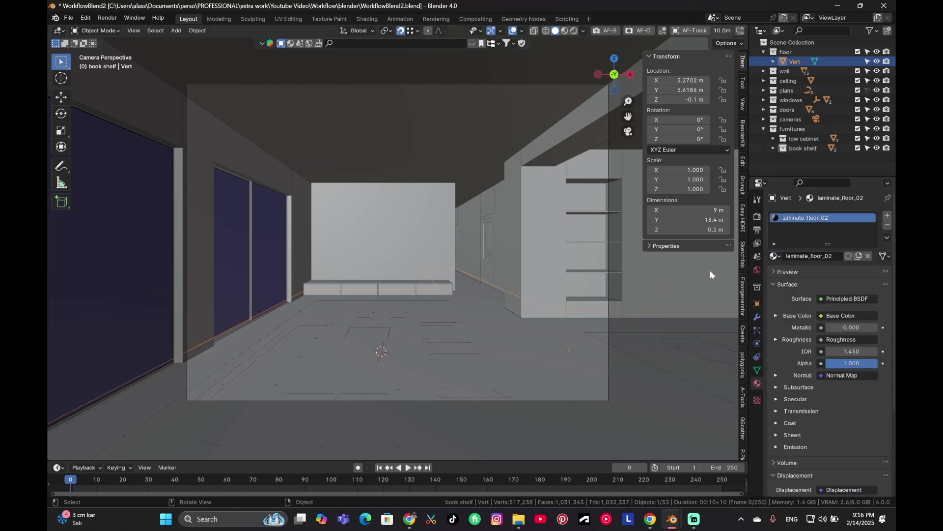
- Inspect the brown laminate floor in Material Preview shading
click(565, 30)
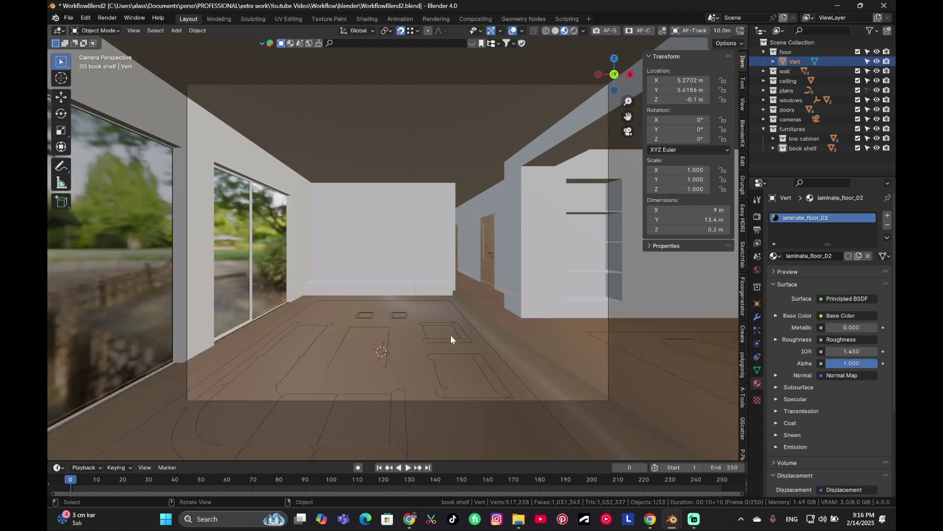
scroll(458, 331, down, 3)
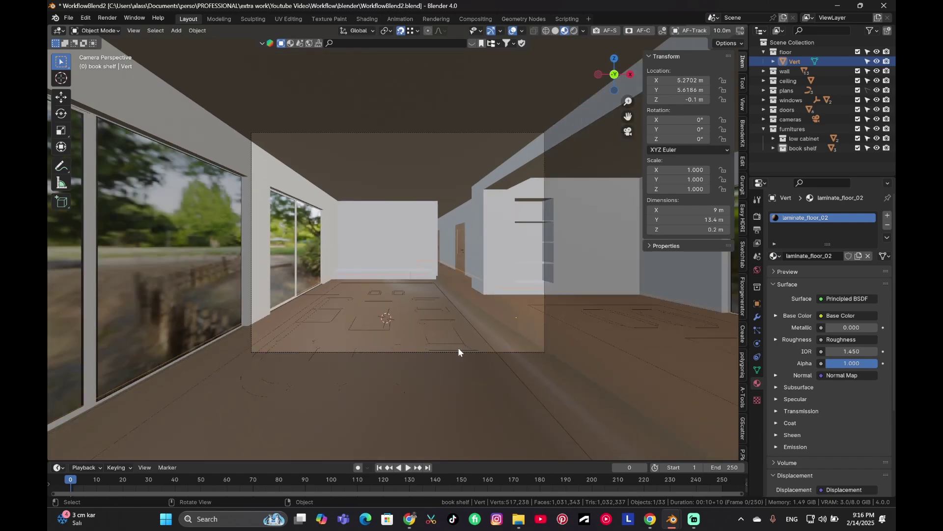
scroll(457, 348, up, 5)
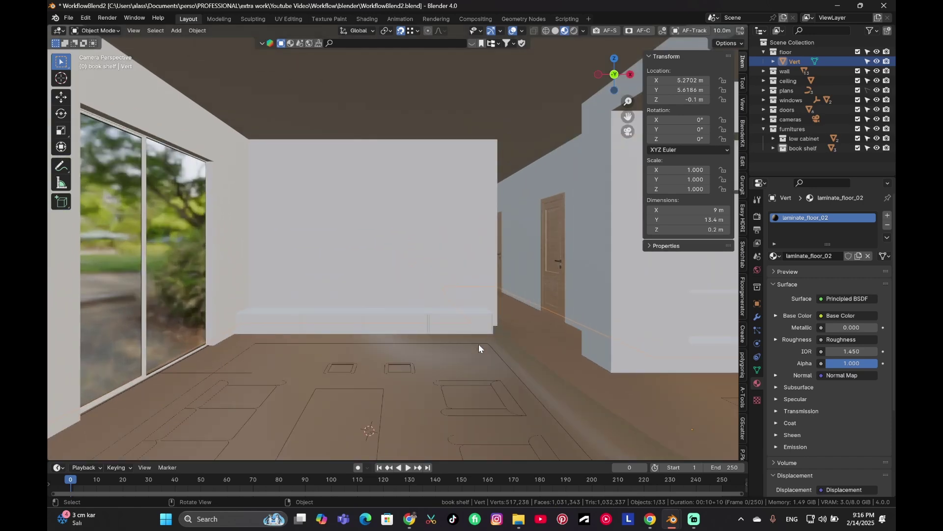
scroll(478, 344, down, 4)
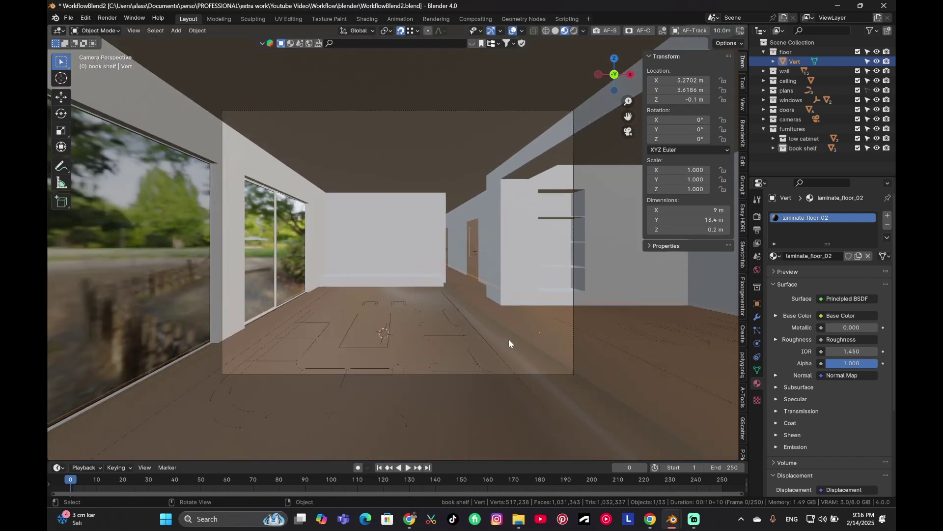
scroll(478, 344, up, 4)
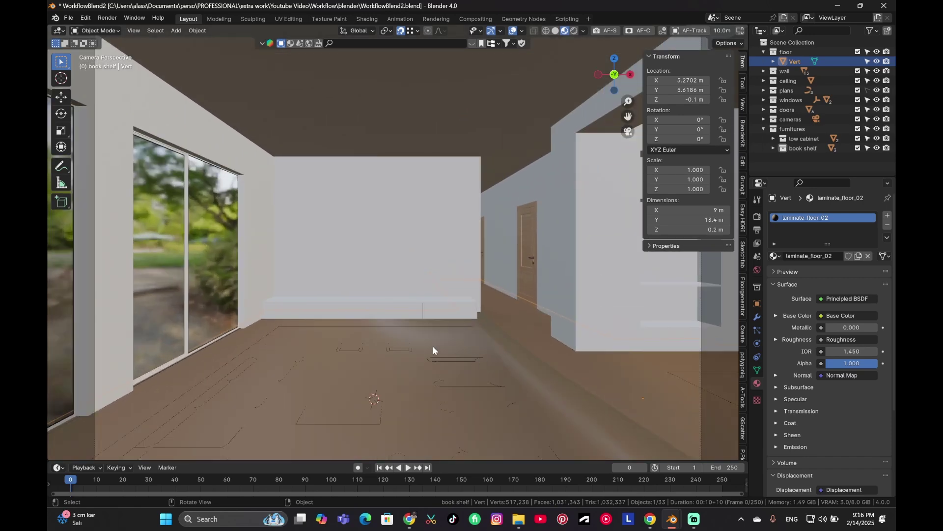
scroll(445, 343, down, 3)
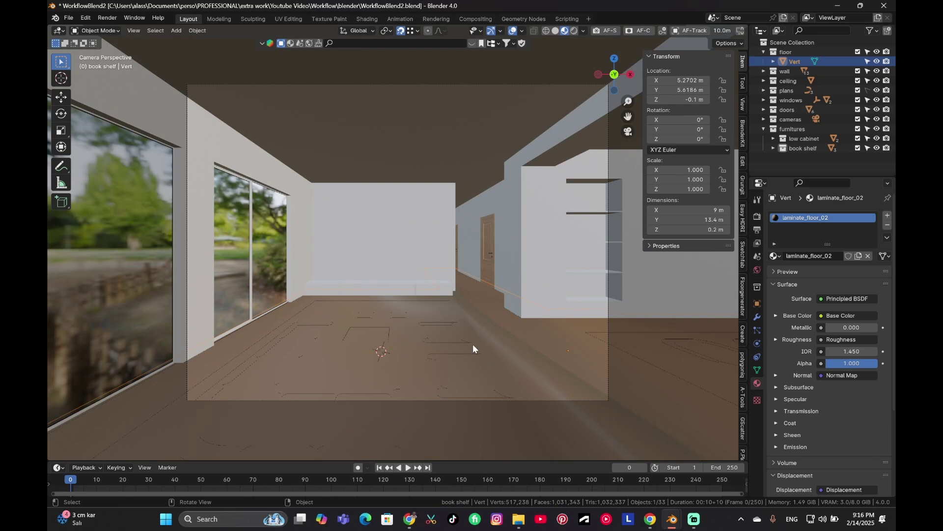
- Cube-project the UVs of the entire floor mesh in Edit Mode
key(Tab)
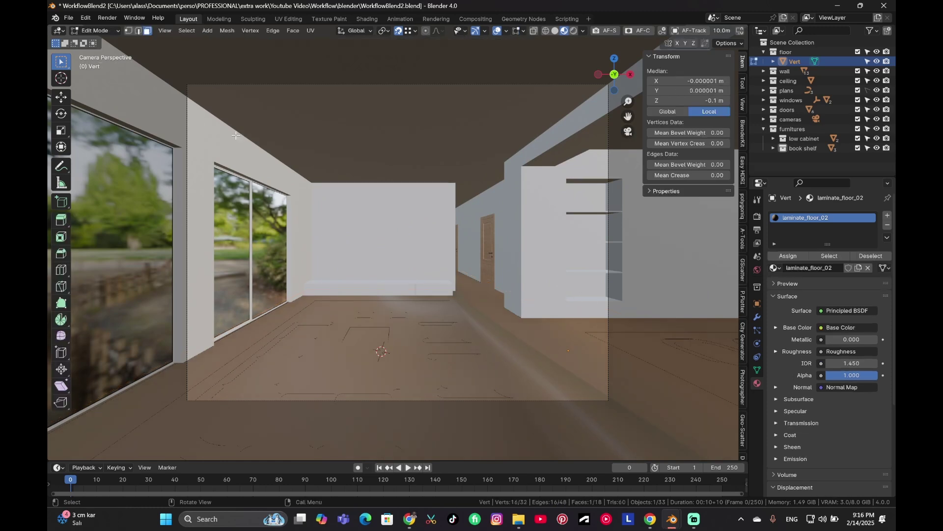
key(a)
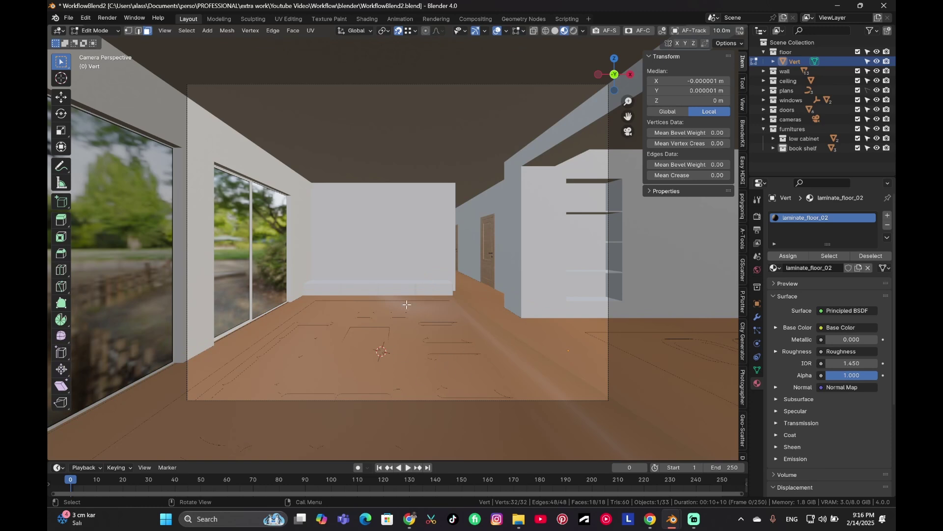
key(u)
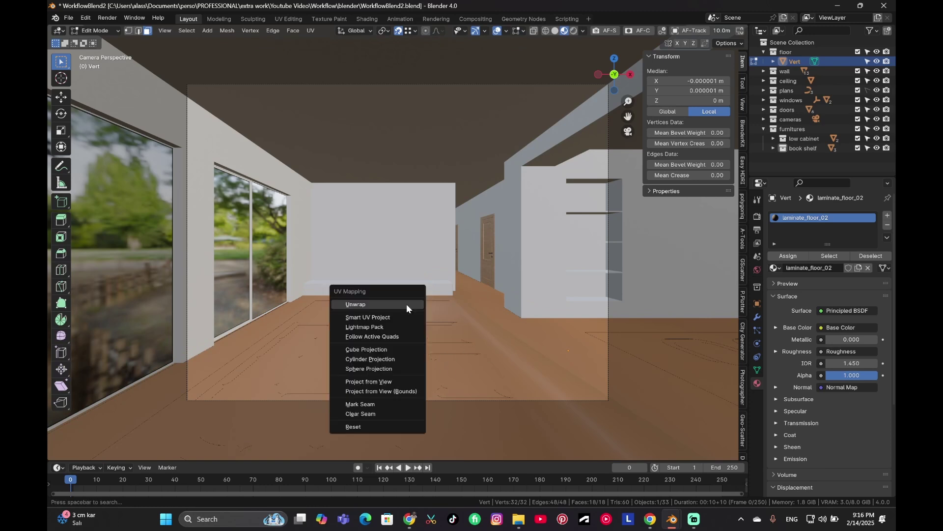
click(364, 349)
scroll(426, 361, down, 1)
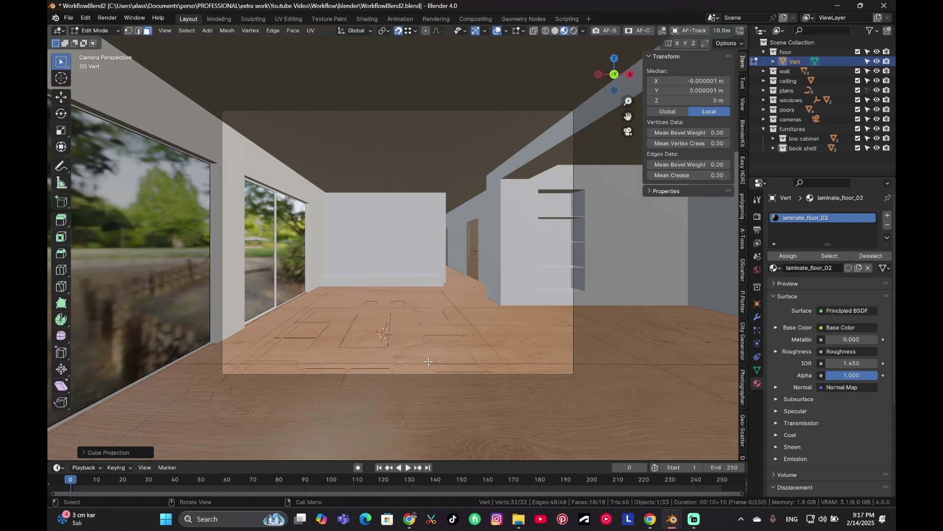
scroll(429, 362, down, 1)
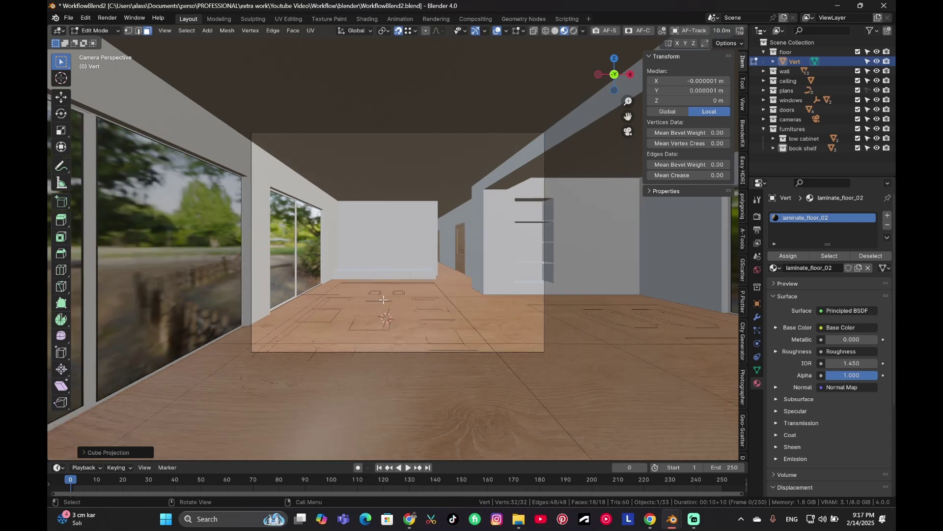
scroll(384, 299, up, 3)
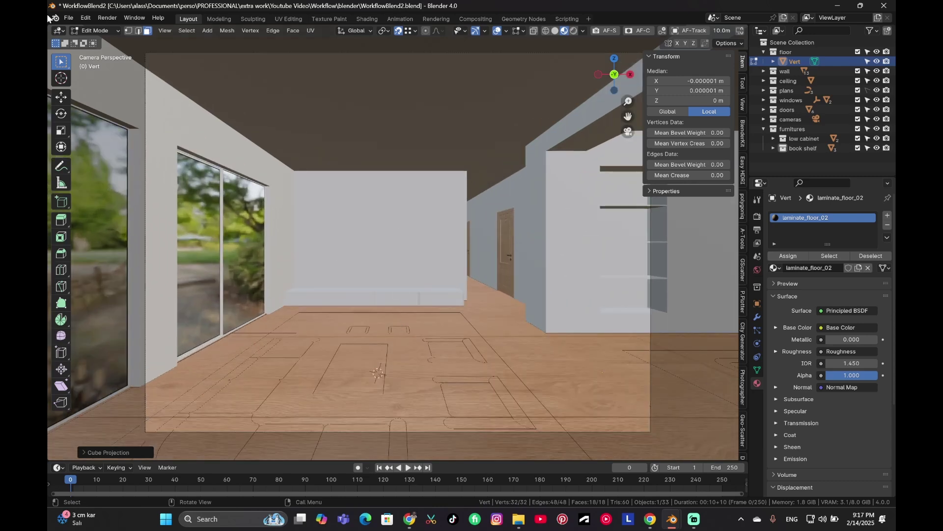
- Split the viewport and turn the left half into a UV Editor
drag(52, 28, 351, 30)
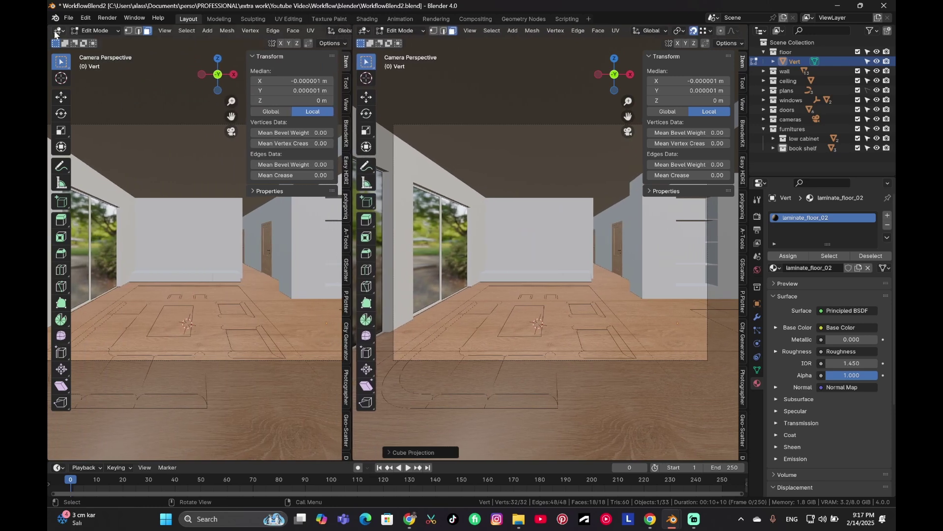
click(55, 33)
click(95, 78)
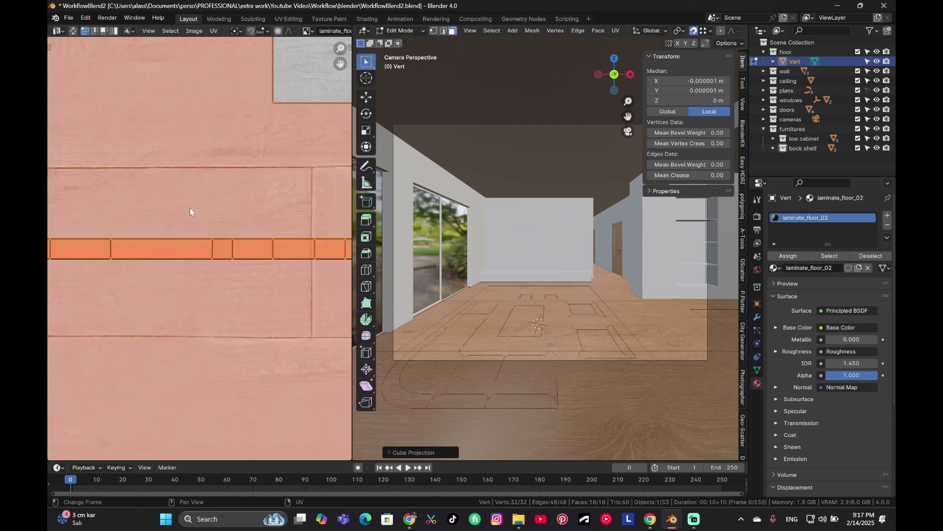
scroll(207, 241, down, 5)
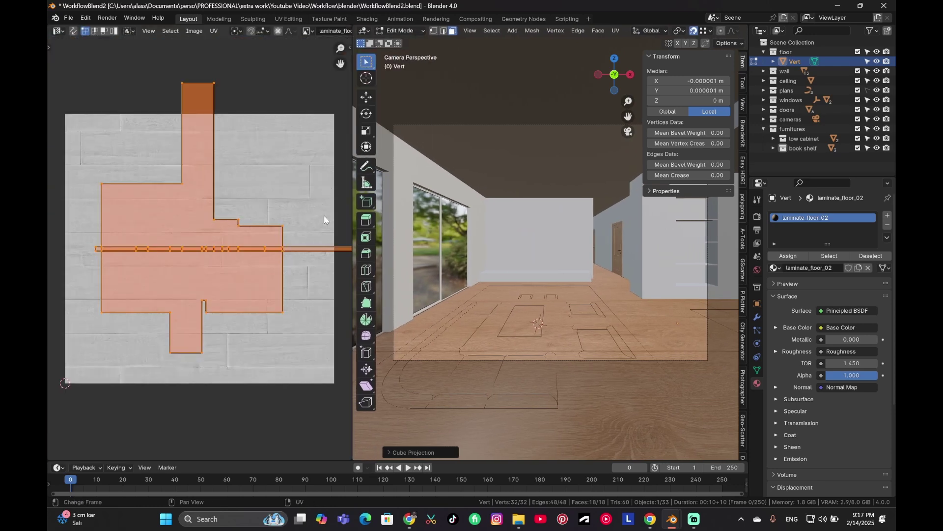
- Select all floor UVs and scale them up roughly 9.6x
click(324, 219)
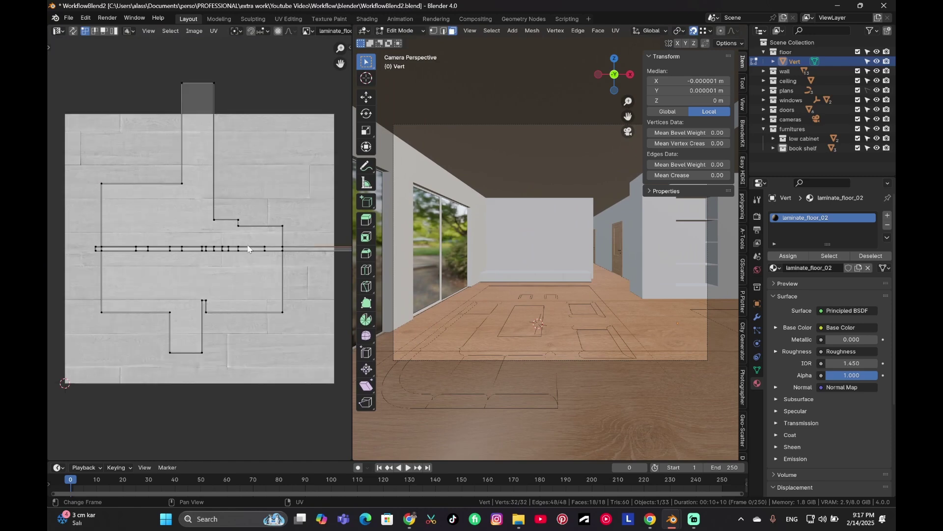
key(a)
scroll(243, 247, down, 2)
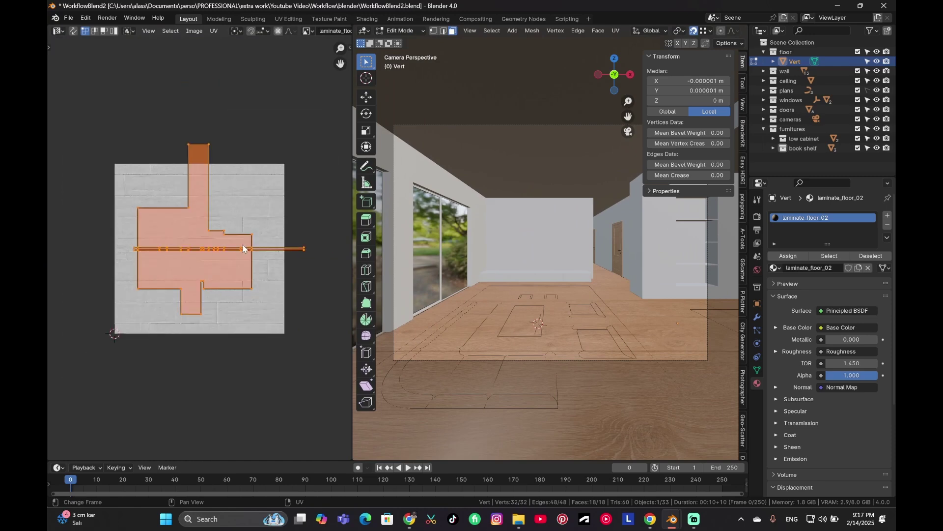
key(s)
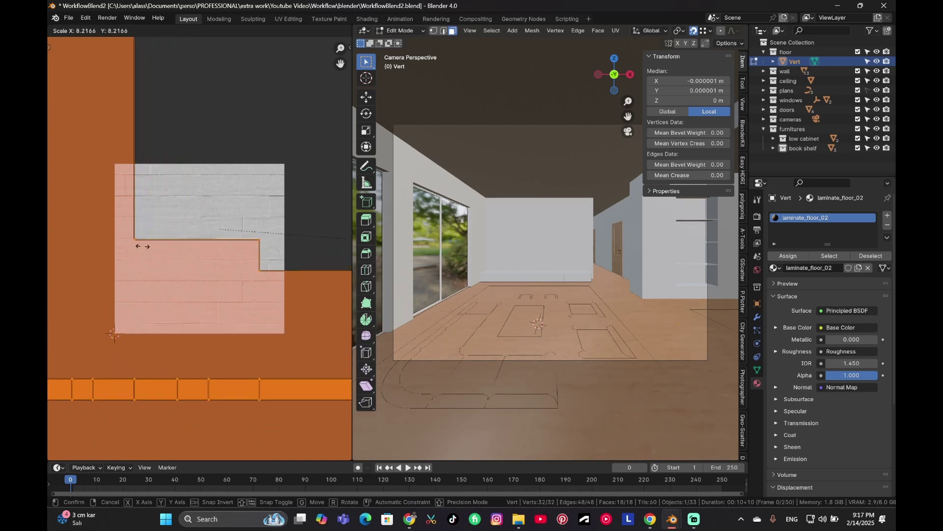
click(190, 246)
- Return to Object Mode and inspect the finer floor planks in local view
key(Tab)
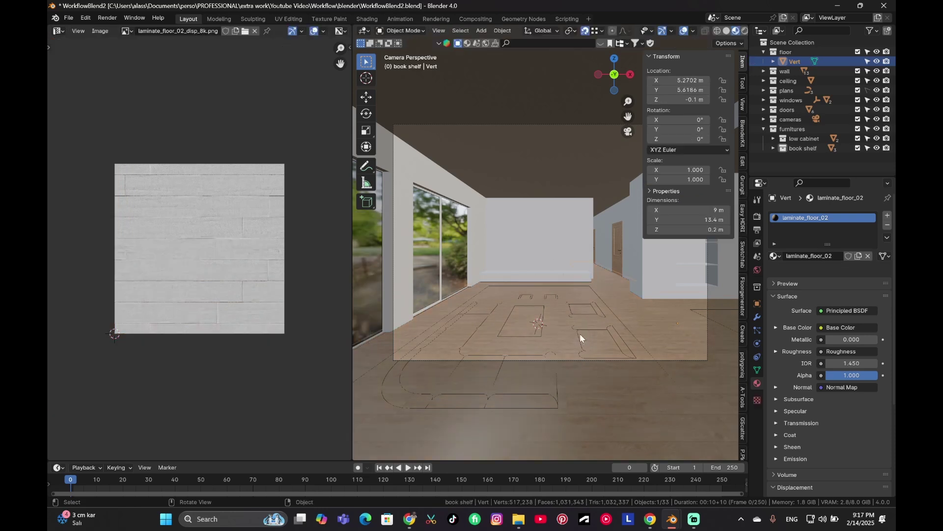
key(KP_Divide)
middle_drag(473, 190, 547, 244)
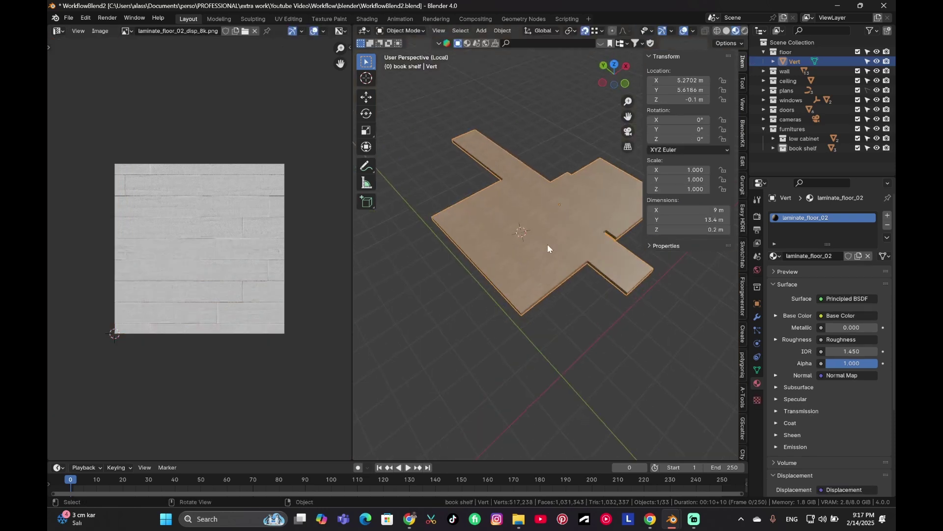
scroll(574, 248, up, 4)
scroll(570, 253, down, 3)
scroll(552, 281, up, 8)
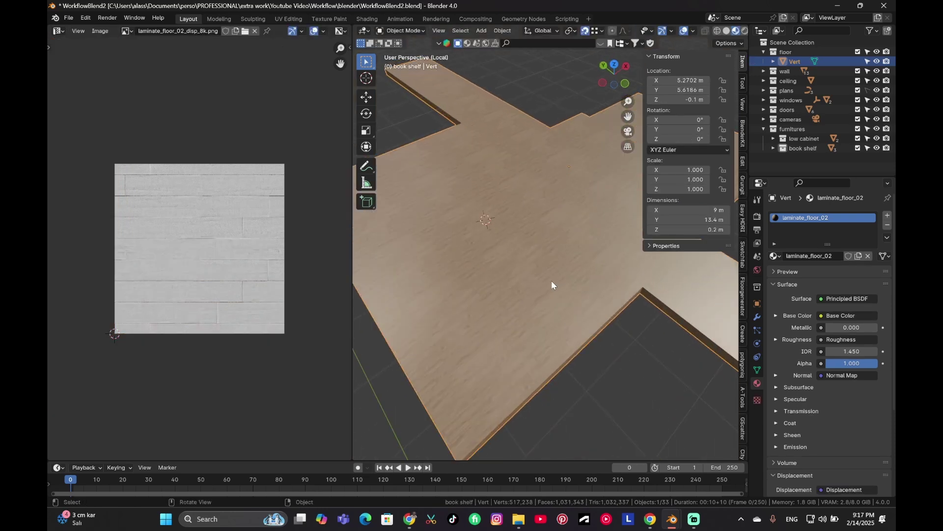
middle_drag(552, 281, 481, 289)
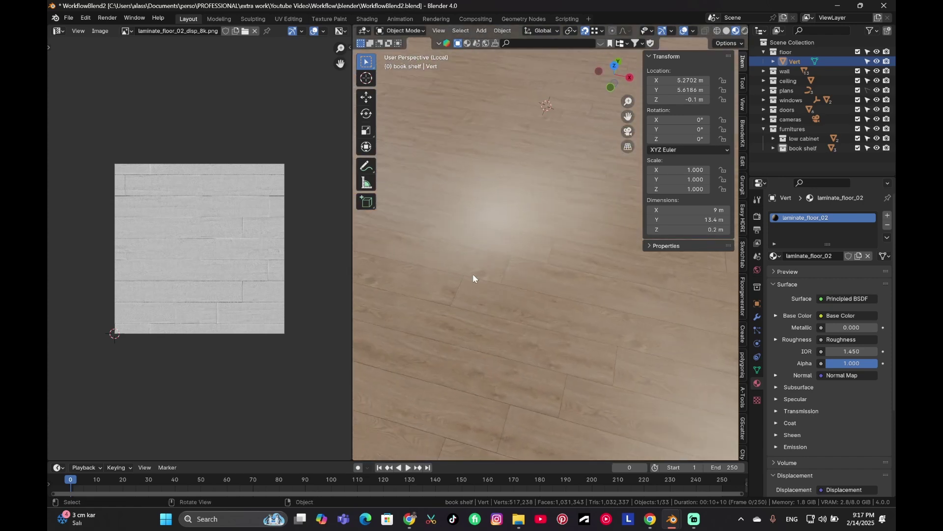
- Go to camera view and replace the image editor with two side-by-side 3D viewports
key(KP_0)
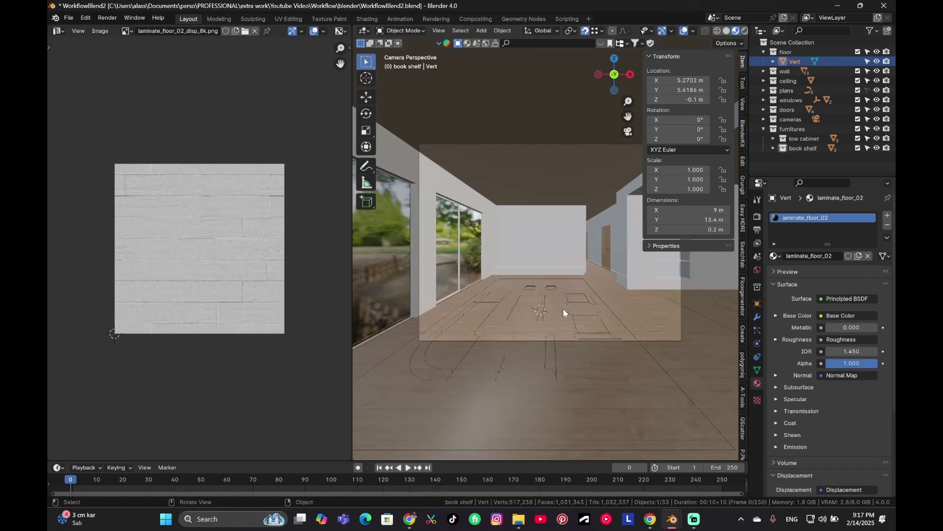
scroll(563, 308, up, 1)
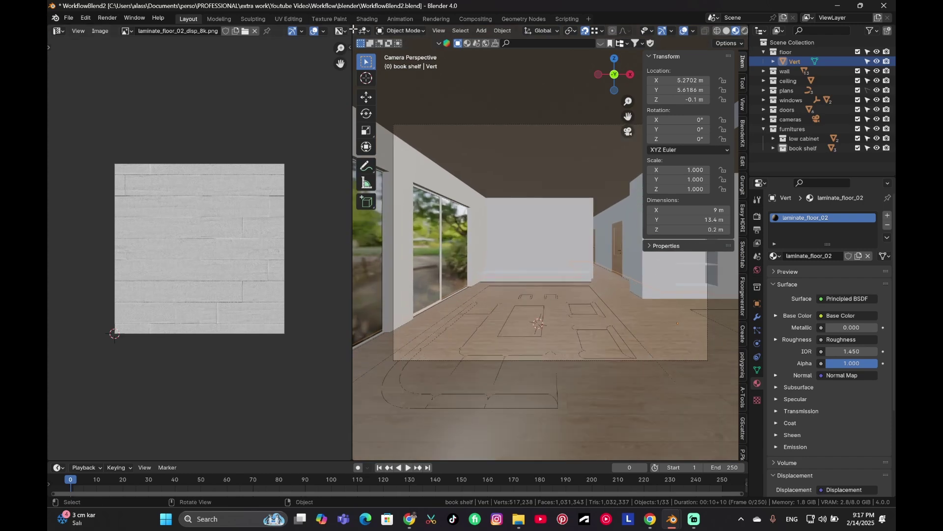
drag(353, 30, 305, 61)
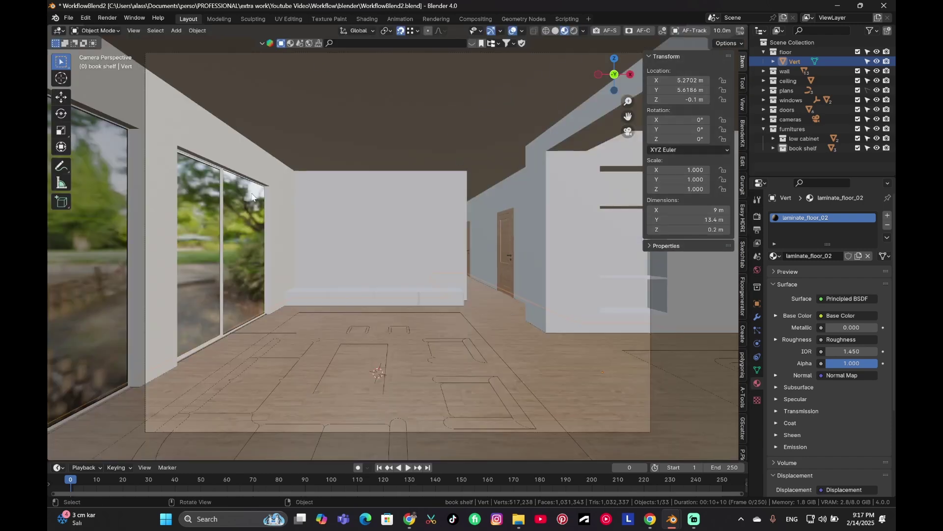
drag(49, 27, 295, 98)
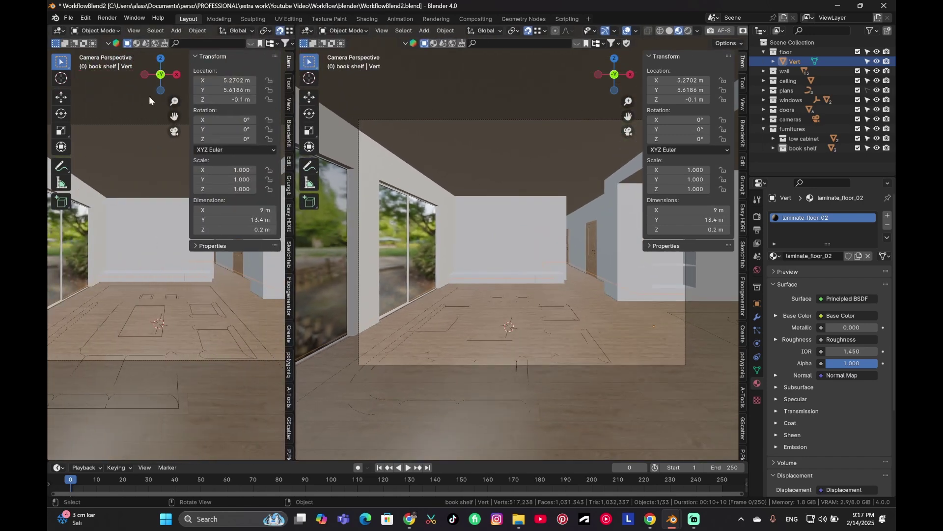
- Turn the left area into a Shader Editor showing the floor material's node tree
click(57, 32)
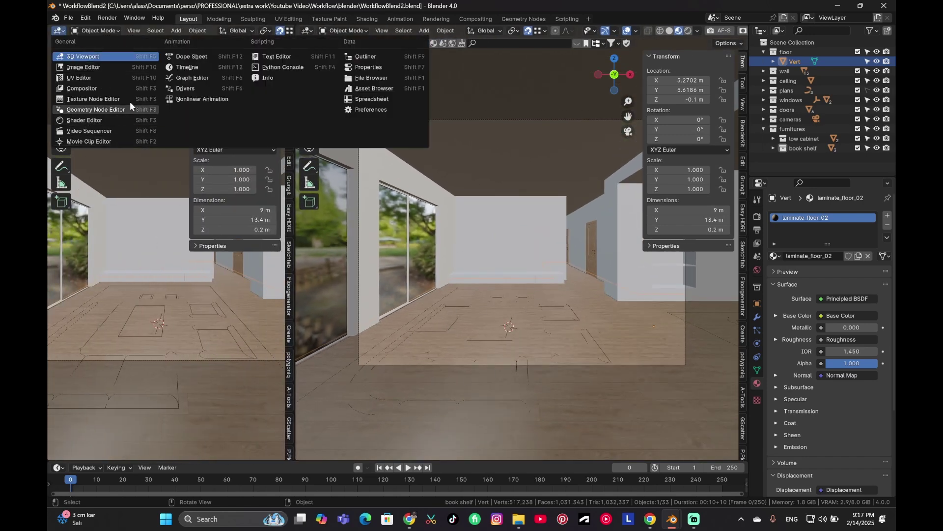
key(Escape)
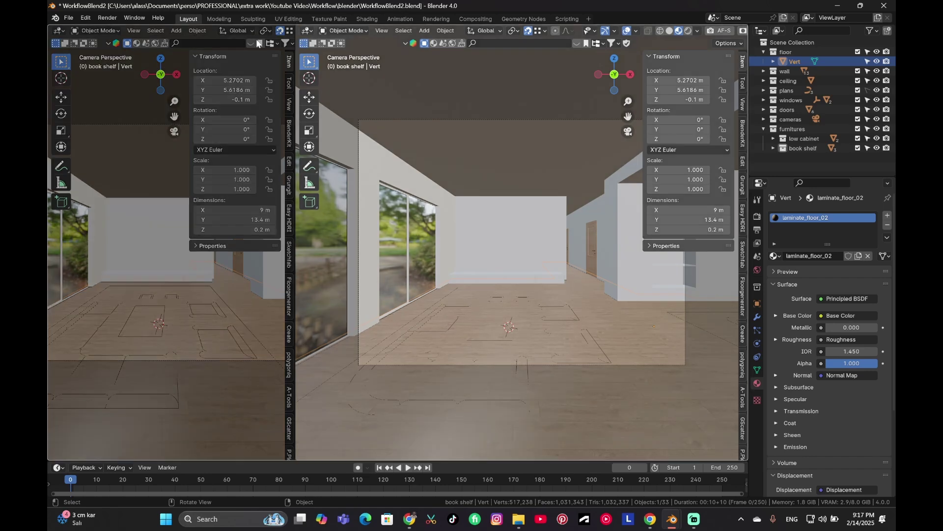
key(ctrl+space)
key(ctrl+space)
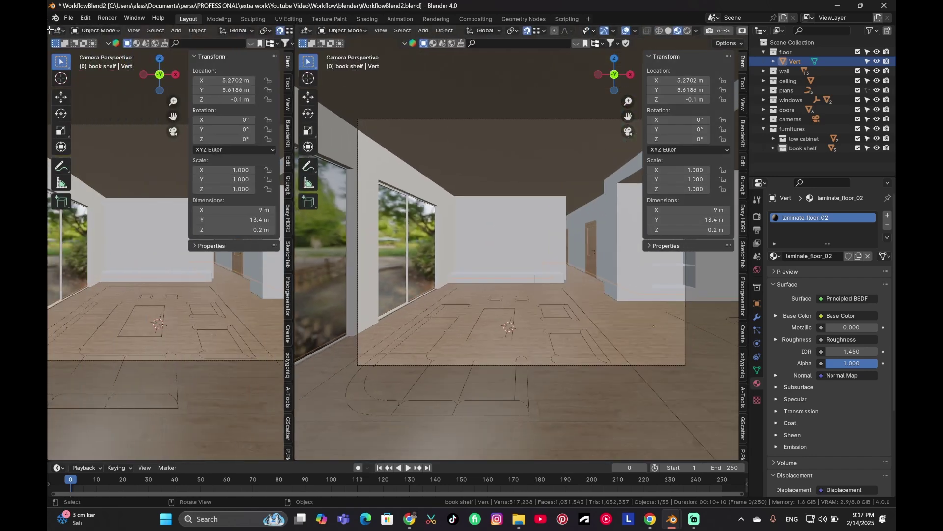
click(55, 31)
click(113, 120)
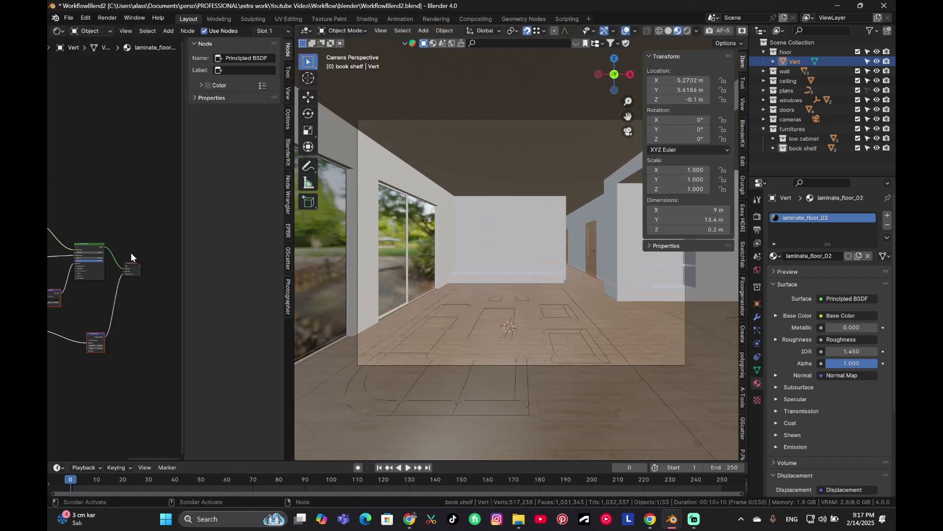
key(Home)
scroll(149, 287, up, 5)
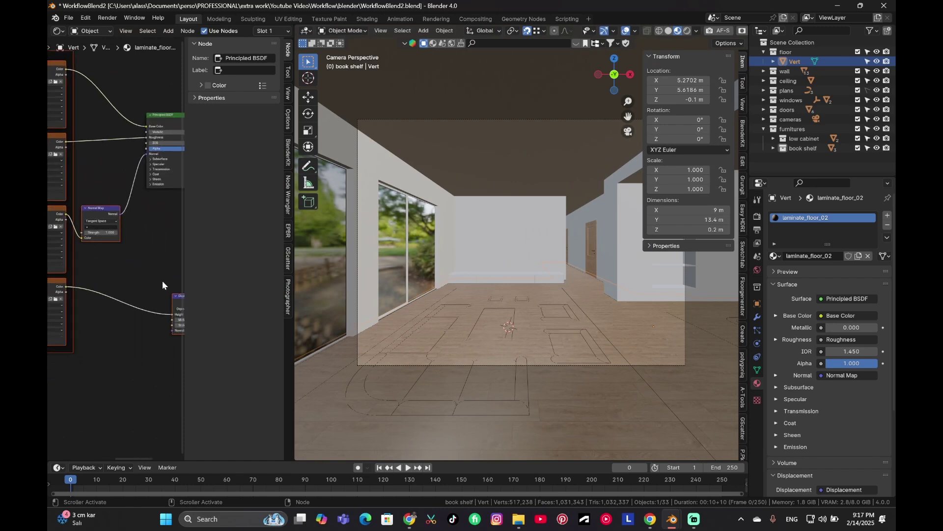
middle_drag(162, 285, 134, 280)
ctrl+scroll(138, 230, right, 4)
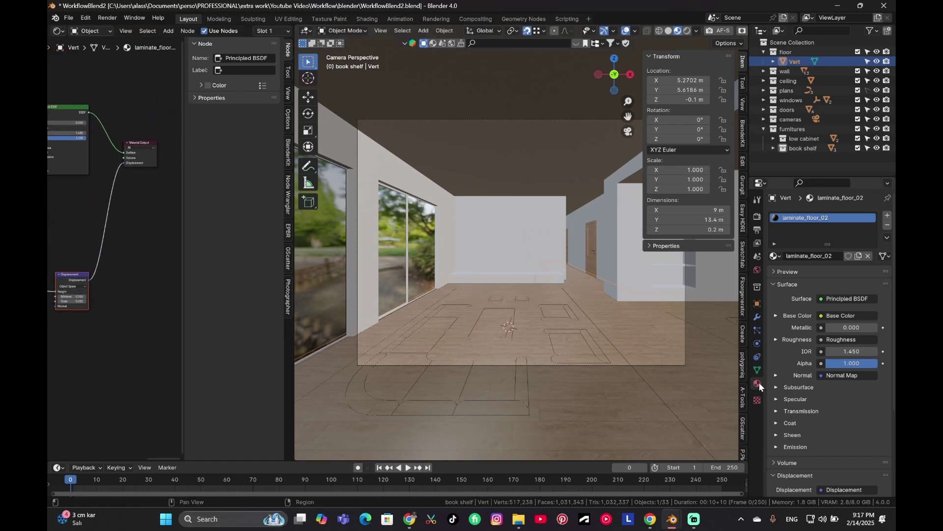
scroll(812, 435, down, 3)
scroll(812, 435, down, 10)
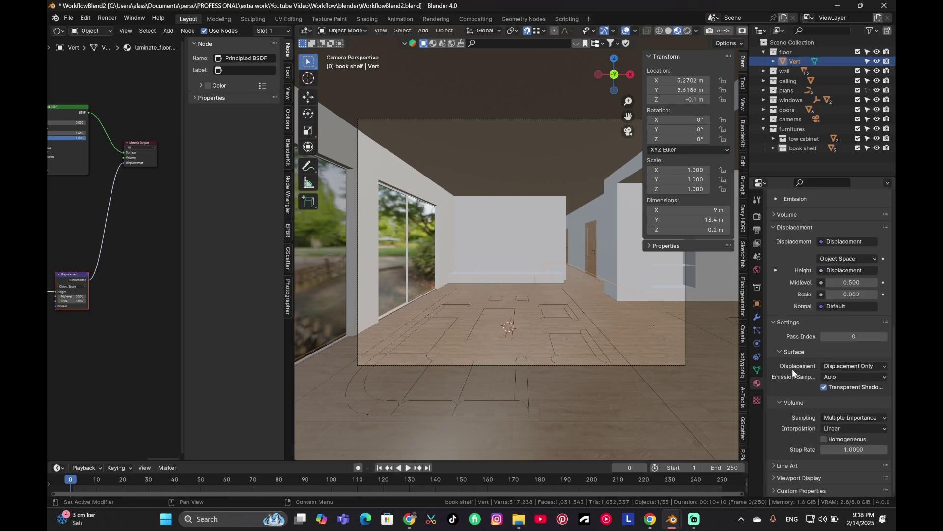
- Set the floor material's surface displacement method to Displacement and Bump
click(864, 367)
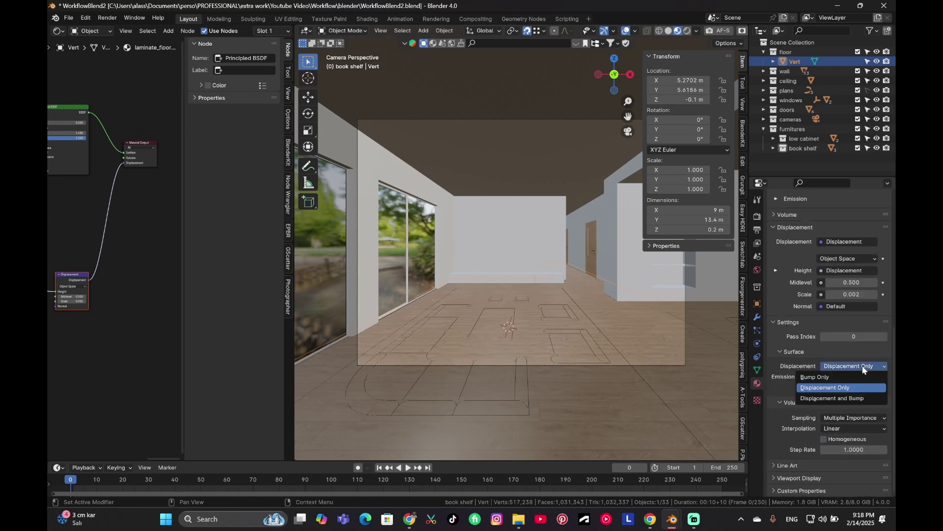
click(829, 398)
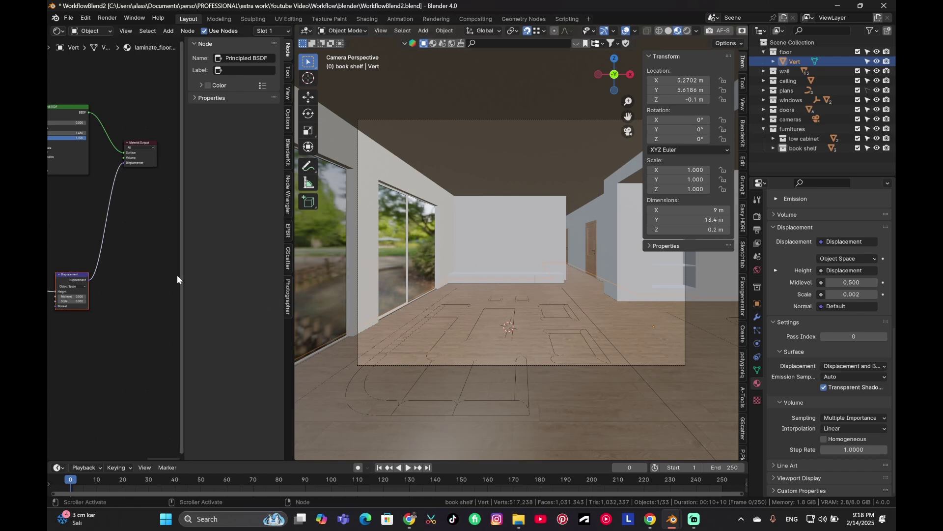
scroll(177, 279, up, 3)
middle_drag(147, 263, 114, 227)
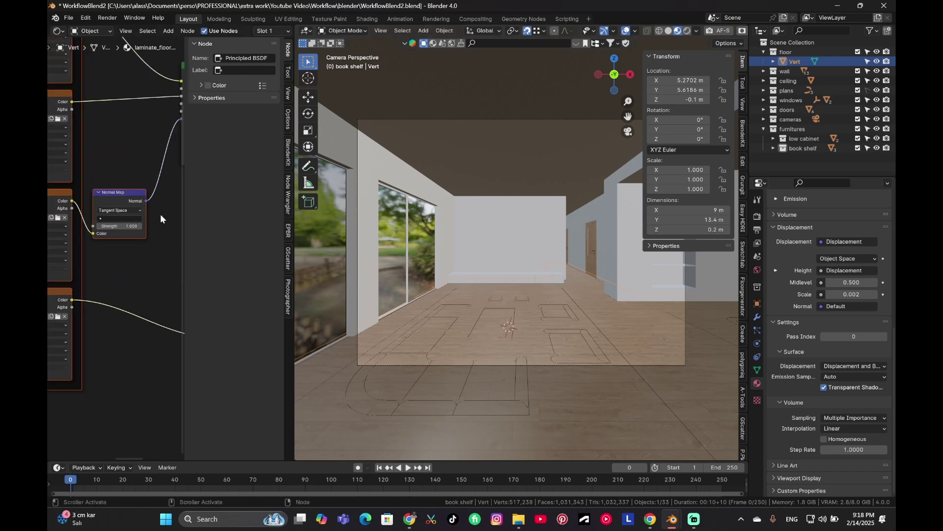
scroll(162, 218, down, 4)
middle_drag(161, 219, 206, 218)
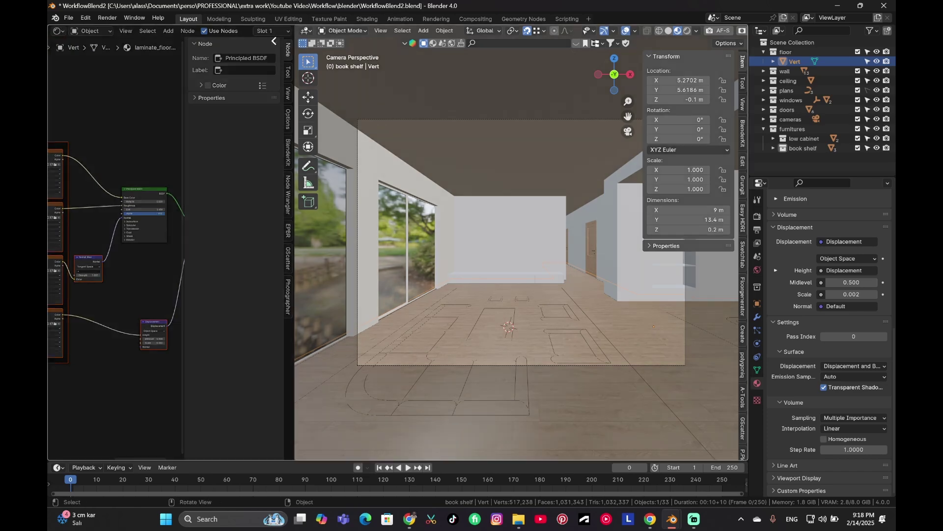
- Merge the shader editor back into the 3D view and select the shelves and bench
drag(294, 26, 162, 148)
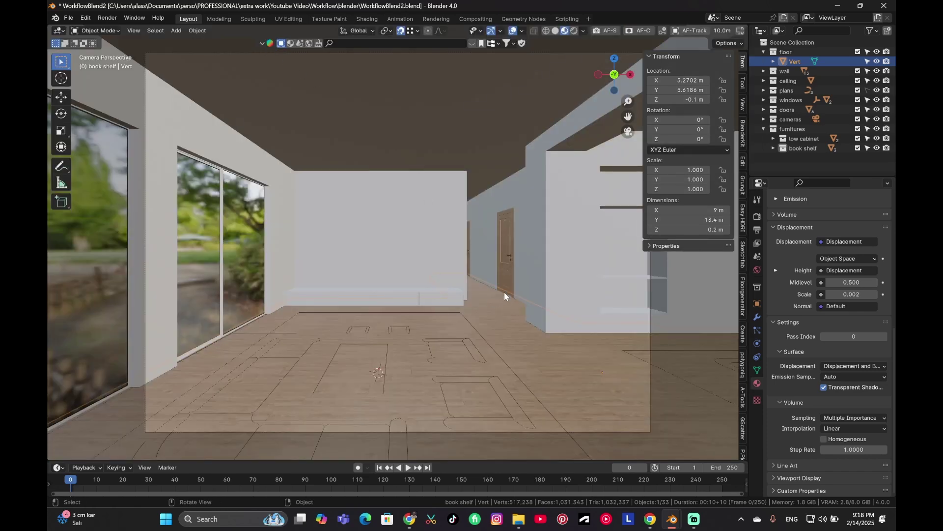
click(426, 294)
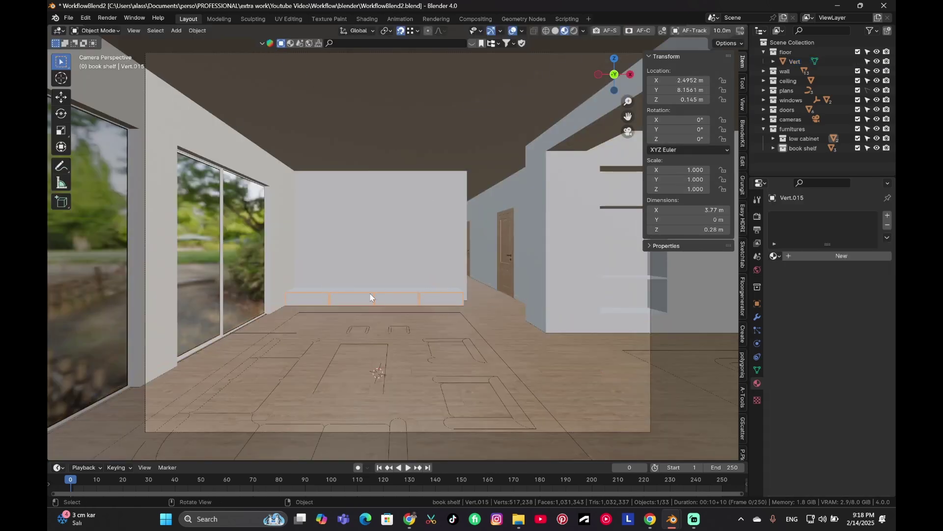
scroll(371, 297, up, 2)
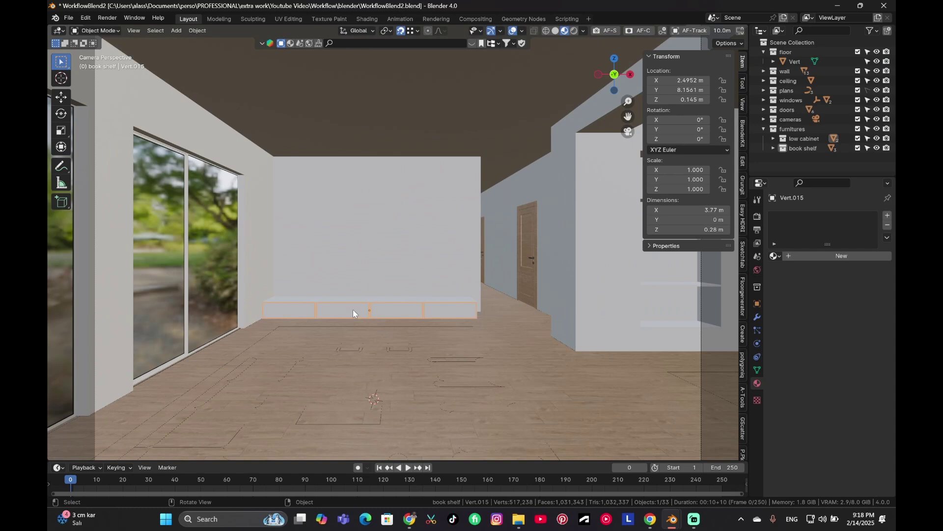
scroll(521, 295, down, 2)
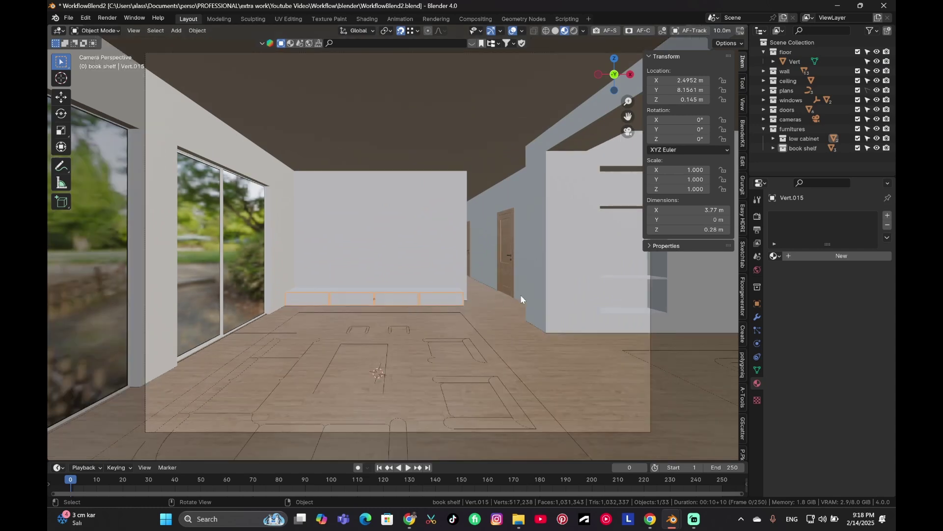
click(623, 278)
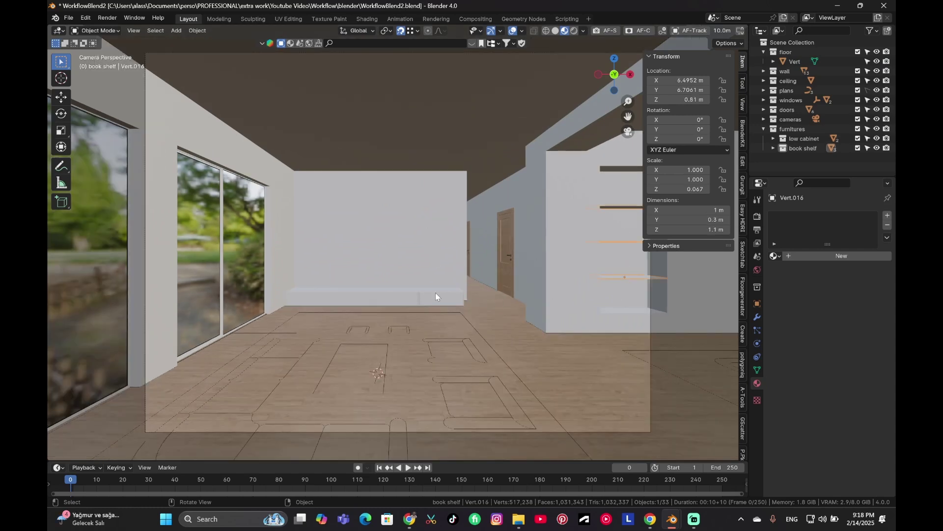
click(411, 299)
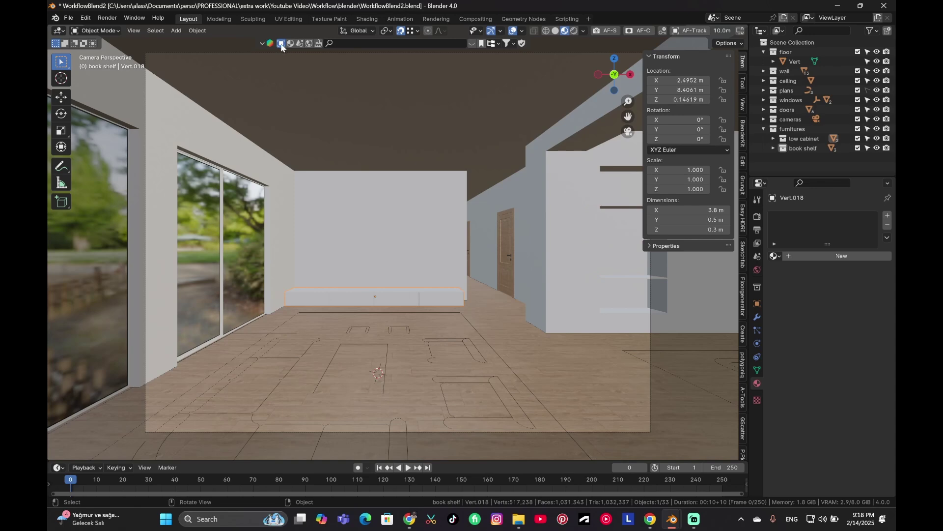
- Search BlenderKit for 'oak' and filter the results to show free assets first
click(381, 43)
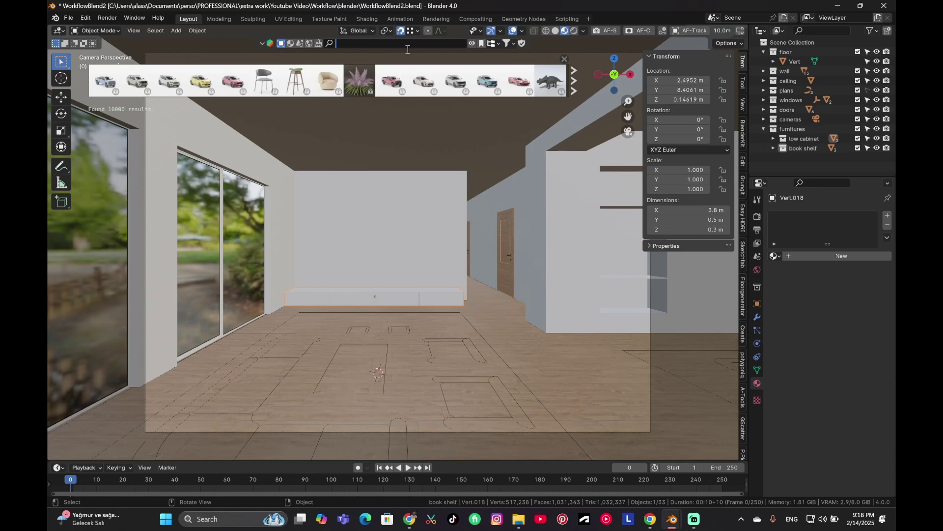
text(wood)
key(BackSpace)
key(BackSpace)
key(BackSpace)
key(BackSpace)
text(oak)
key(Return)
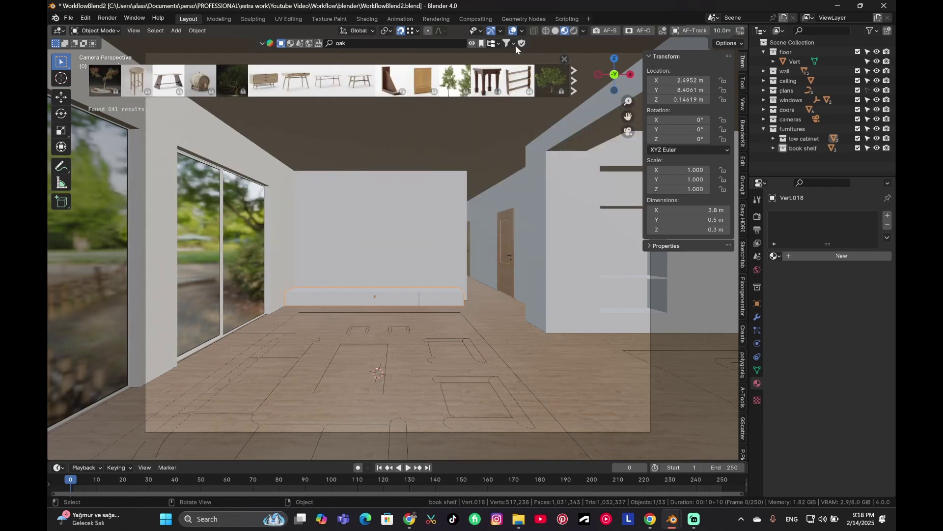
click(511, 43)
click(470, 81)
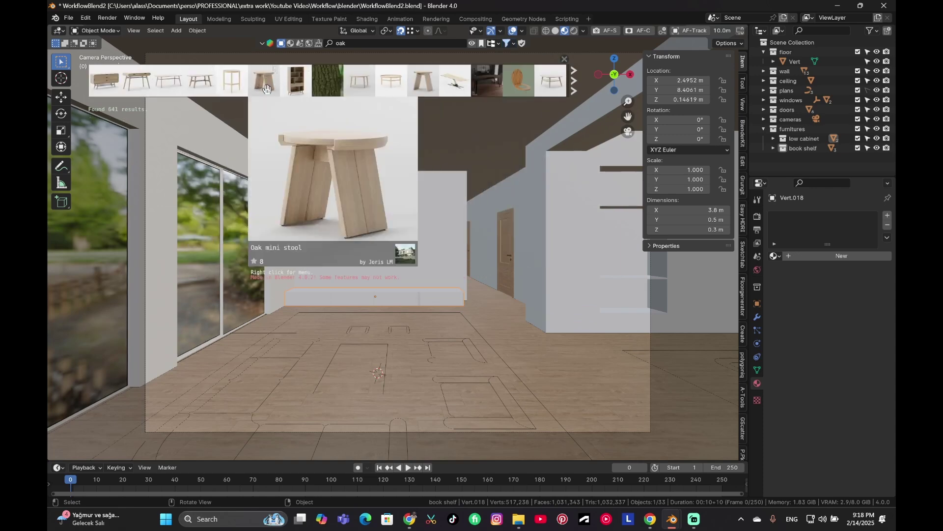
- Place the Oak mini stool from BlenderKit into the room
drag(267, 88, 375, 368)
scroll(370, 372, up, 5)
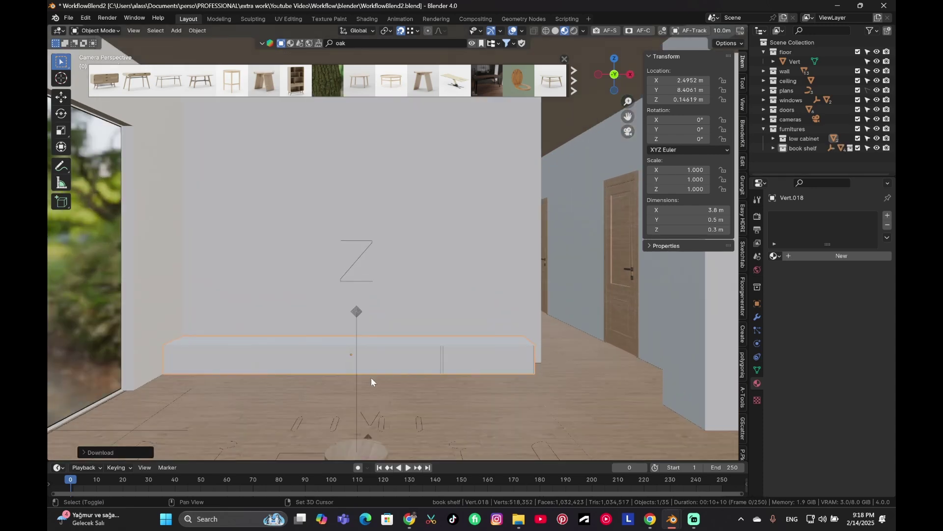
shift+middle_drag(370, 378, 388, 229)
scroll(410, 193, down, 2)
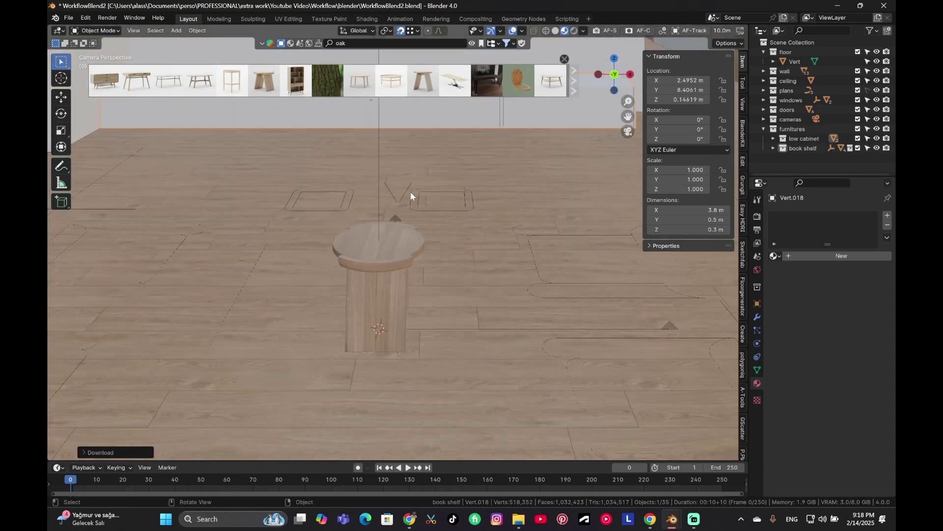
shift+middle_drag(410, 192, 406, 263)
click(373, 337)
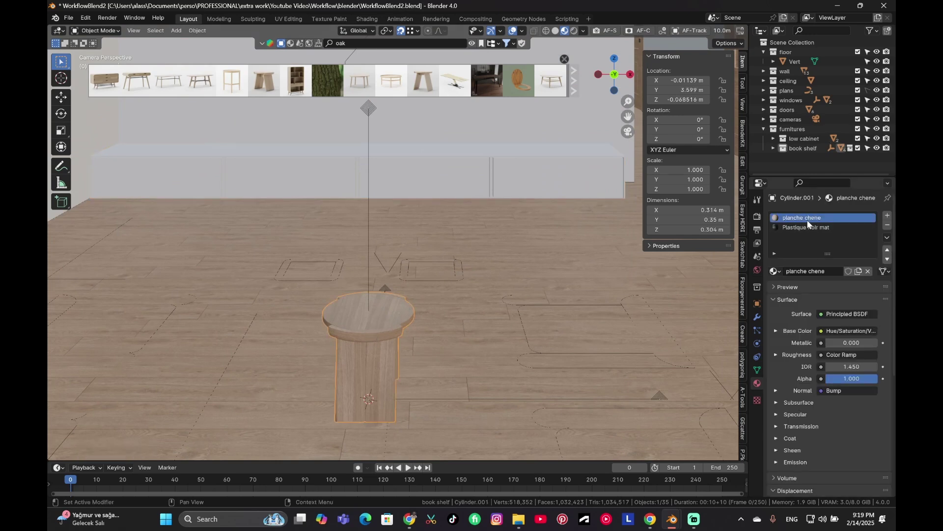
- Apply the planche chene material to the low cabinet's front panels (Vert.015)
click(544, 184)
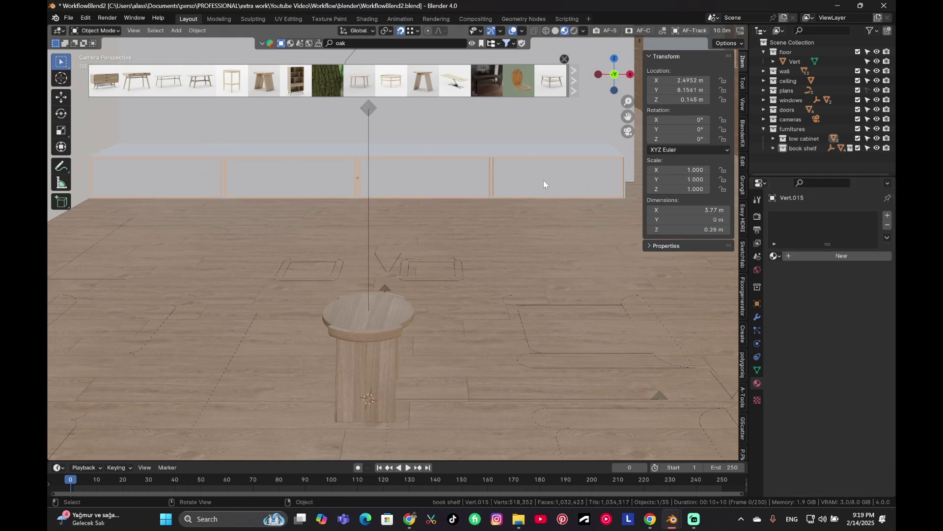
click(775, 256)
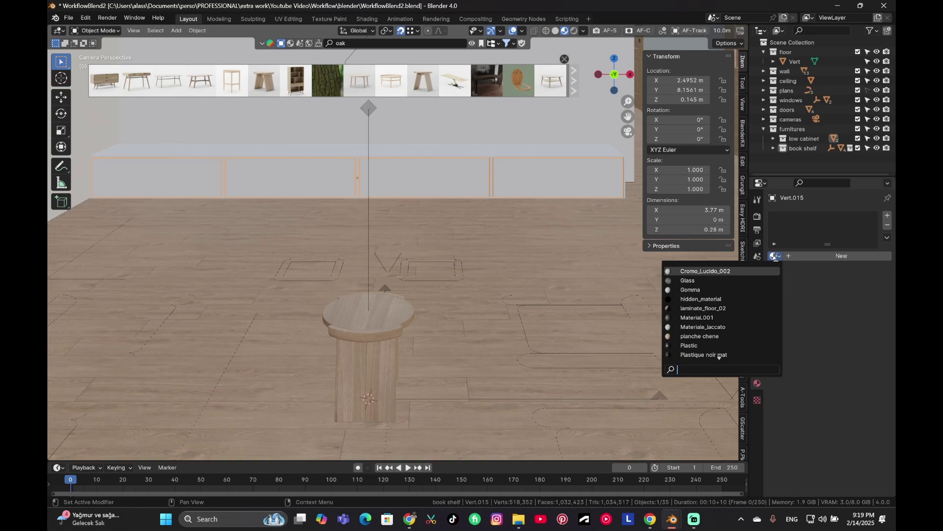
click(732, 337)
scroll(489, 182, up, 1)
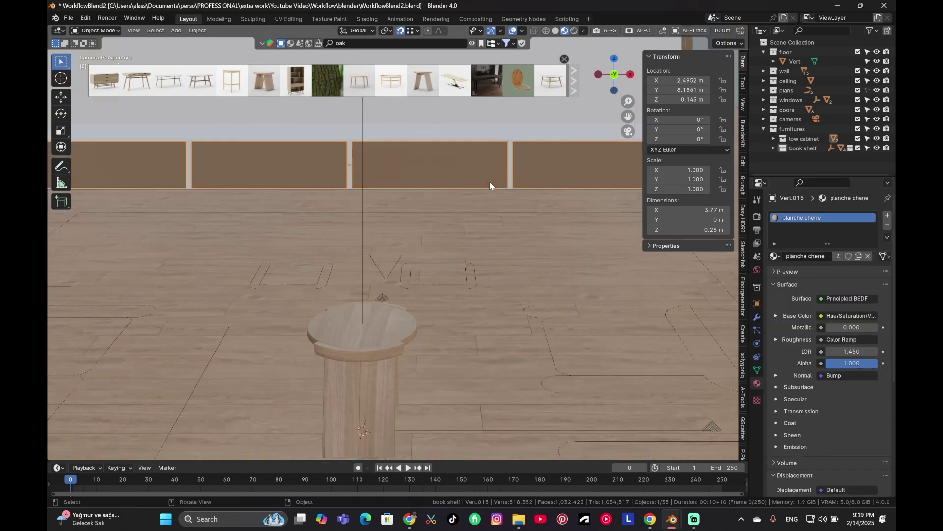
shift+middle_drag(476, 149, 555, 246)
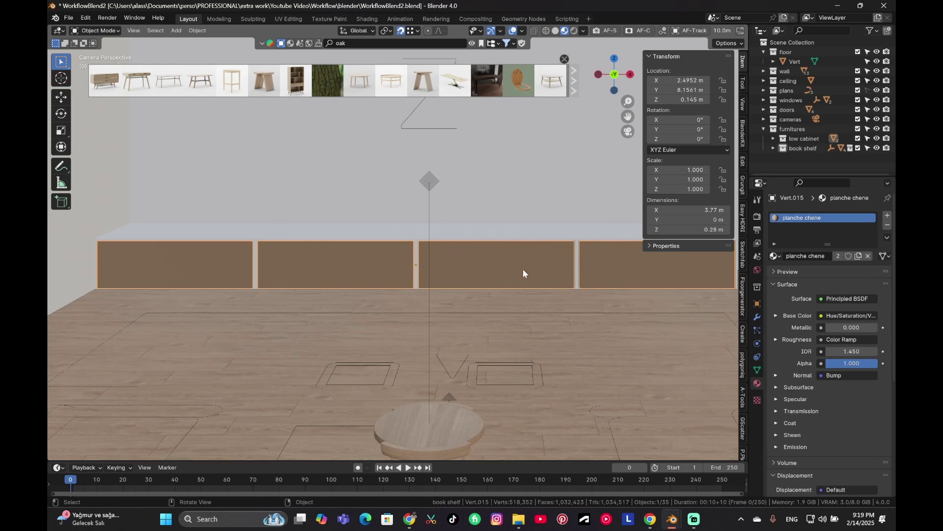
- Cube-project the UVs of the cabinet fronts in Edit Mode
key(Tab)
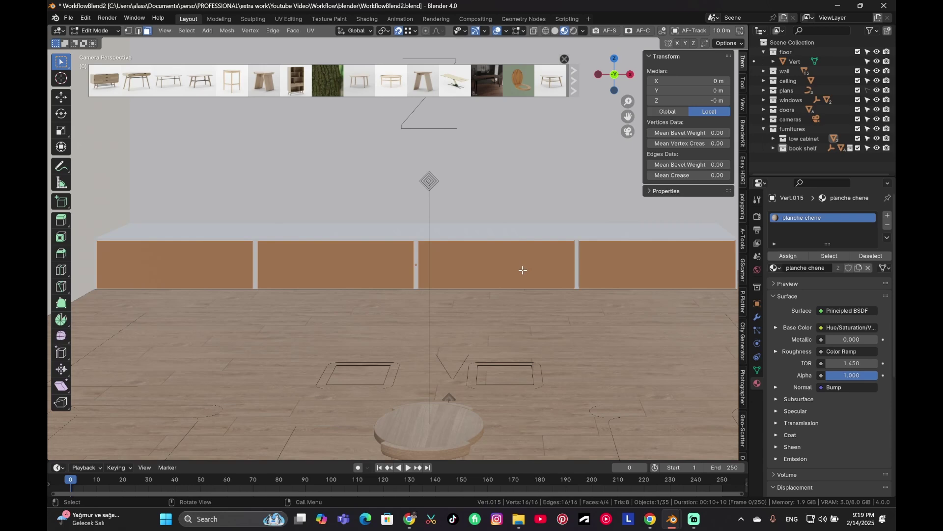
key(u)
click(523, 269)
scroll(523, 269, down, 2)
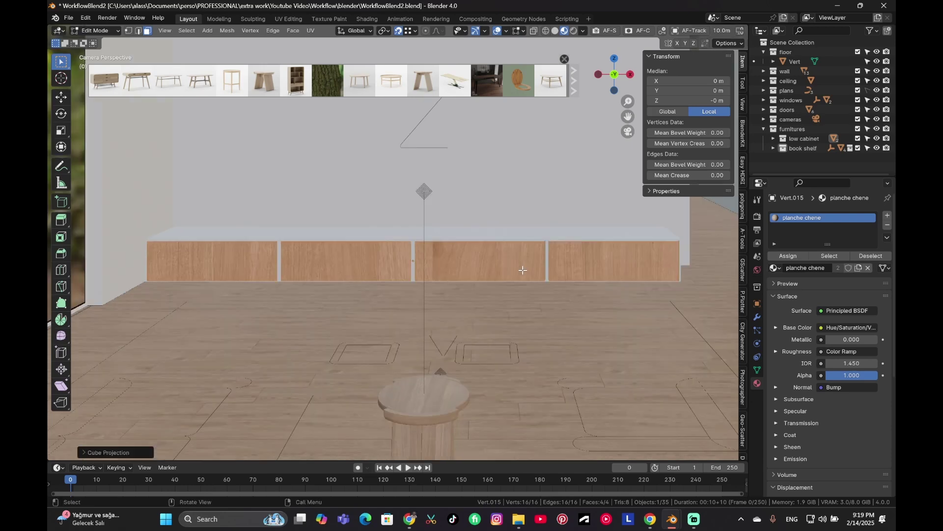
scroll(522, 269, down, 3)
- Split the view, make the left area a UV Editor, and scale the fronts' UVs up
drag(50, 27, 254, 73)
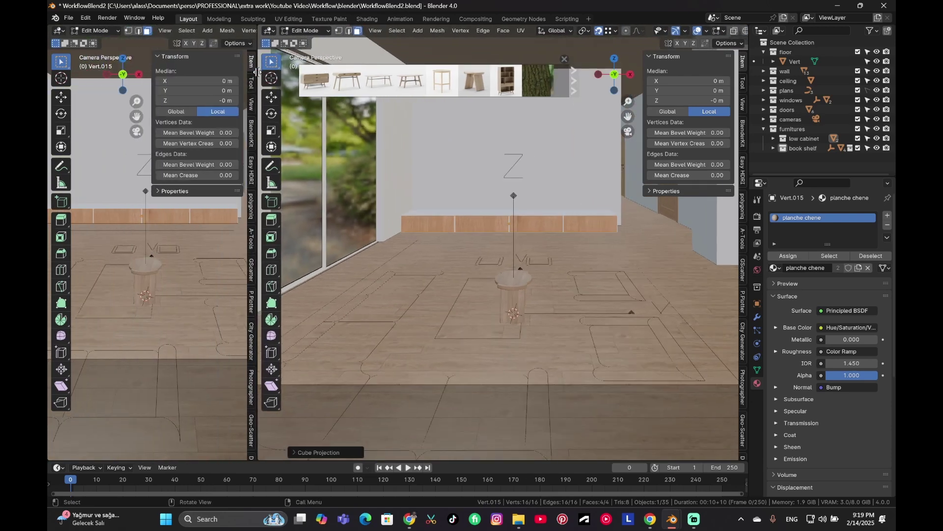
click(59, 31)
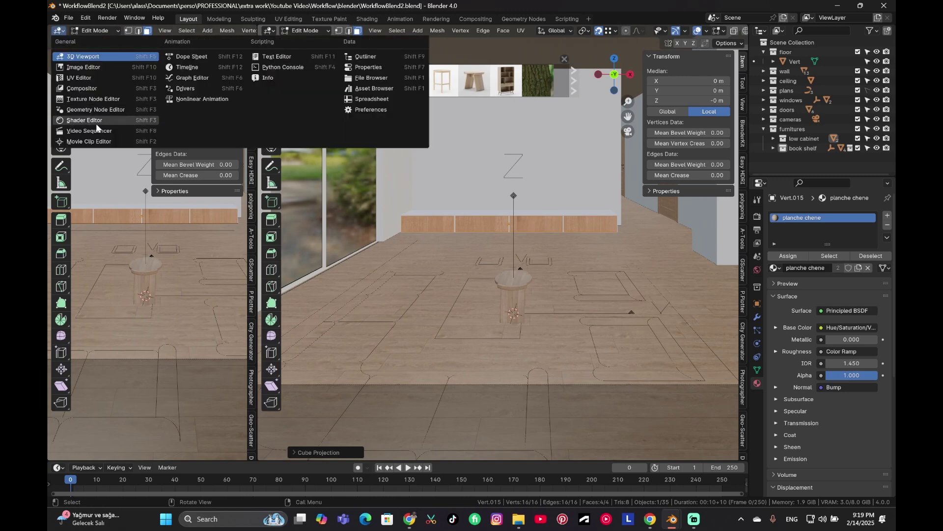
click(101, 76)
scroll(181, 244, up, 4)
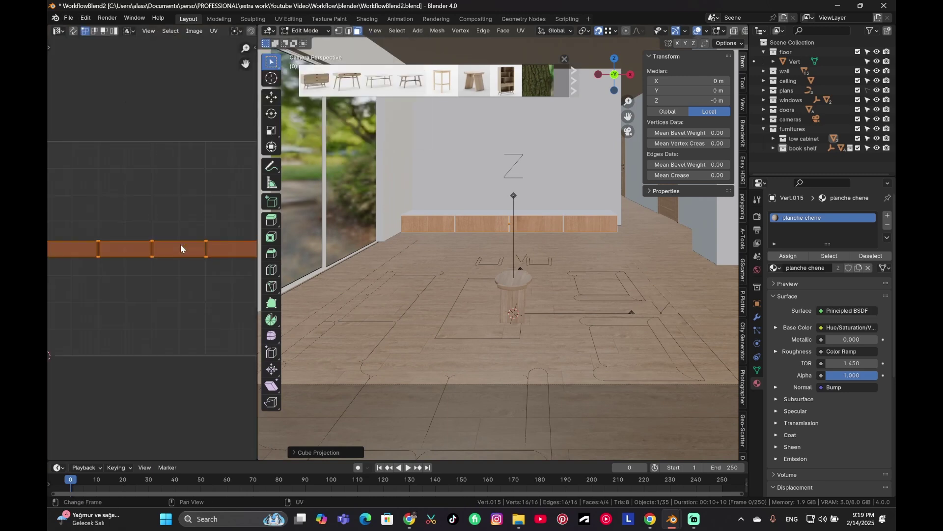
key(s)
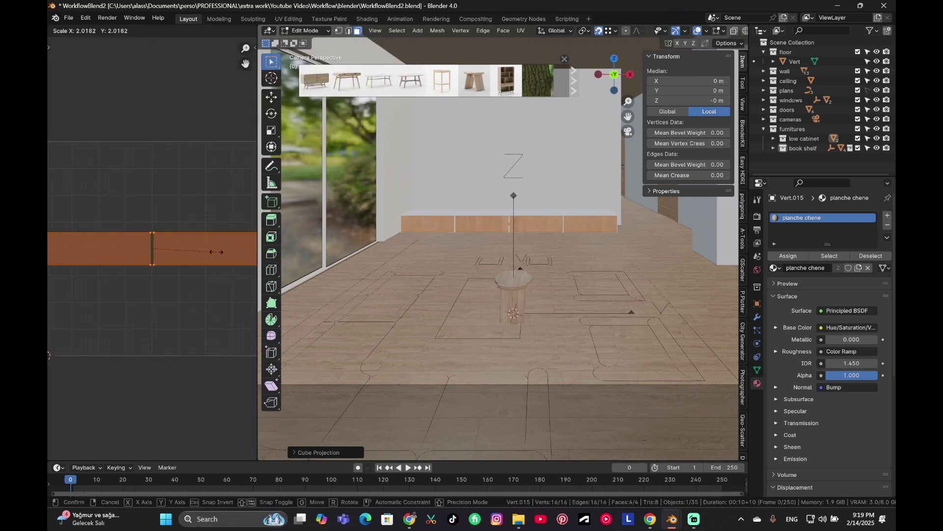
click(226, 253)
- Cube-project the UVs of the low cabinet body, Vert.018
key(Tab)
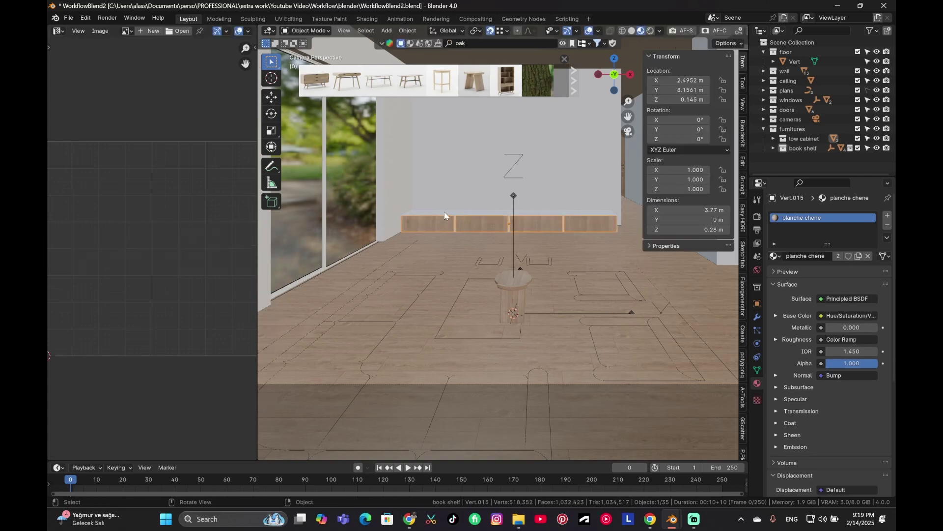
click(447, 215)
key(Tab)
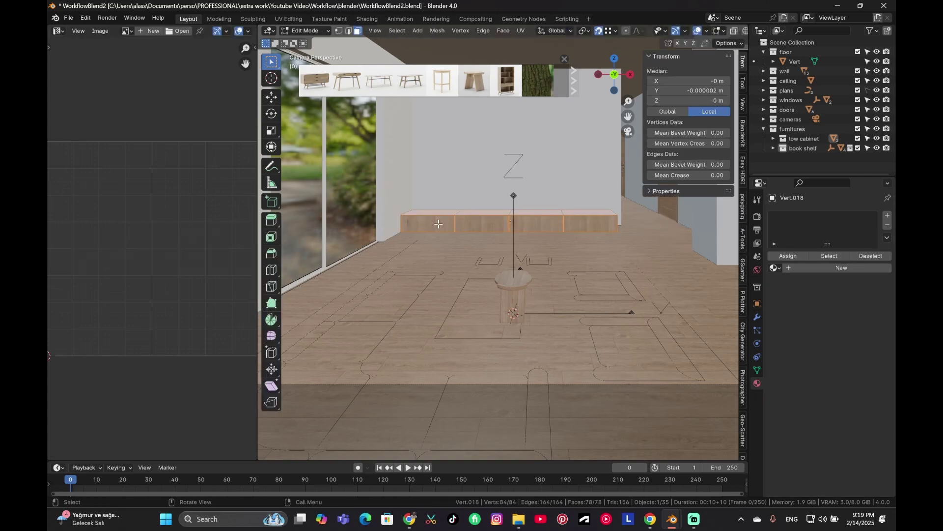
key(u)
click(438, 225)
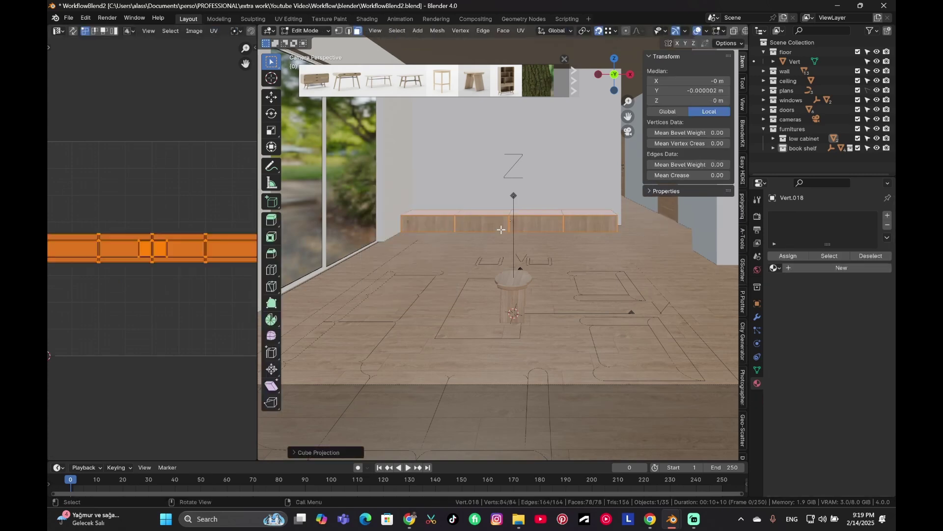
key(Tab)
- Assign the planche chene wood material to the cabinet body
click(778, 256)
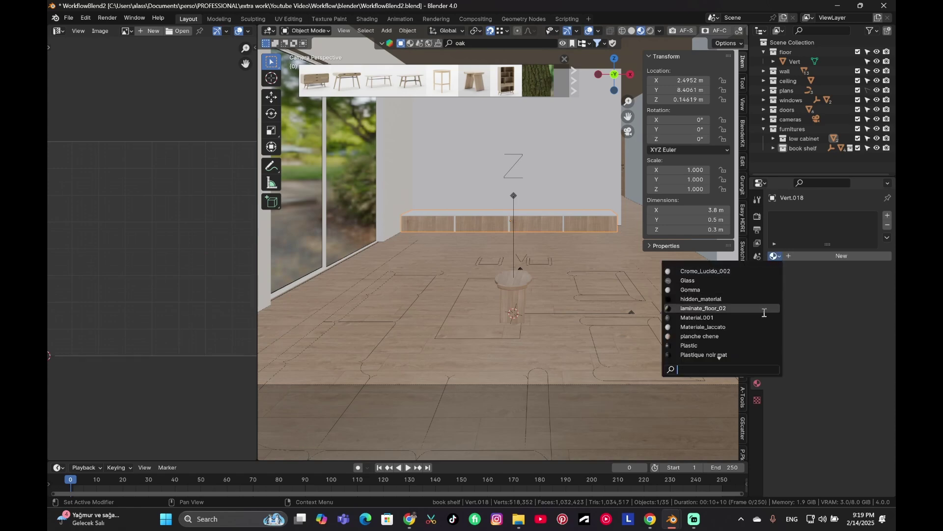
click(727, 337)
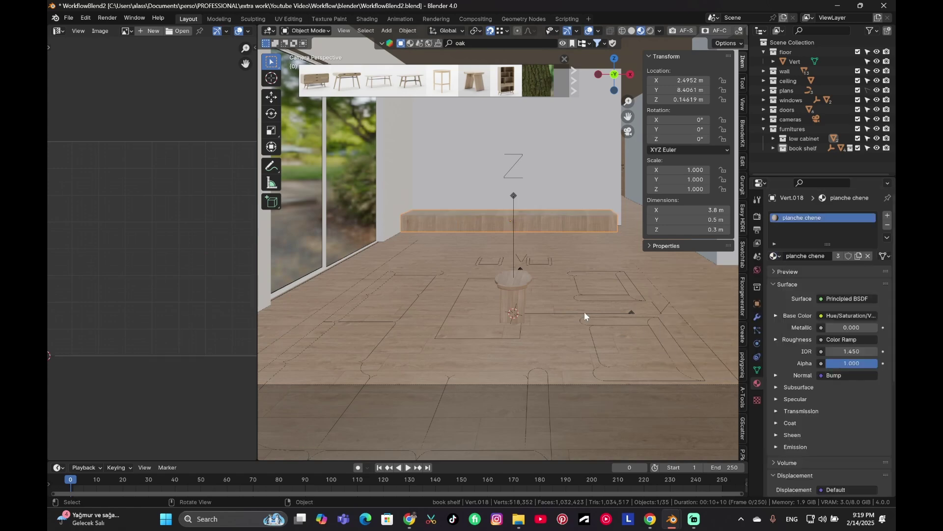
key(Tab)
key(Tab)
middle_drag(558, 237, 570, 264)
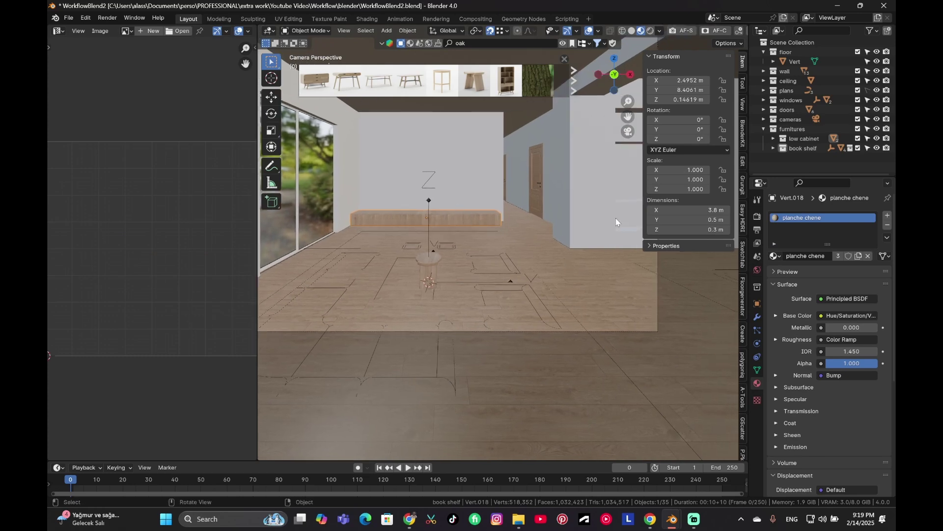
click(775, 256)
click(531, 167)
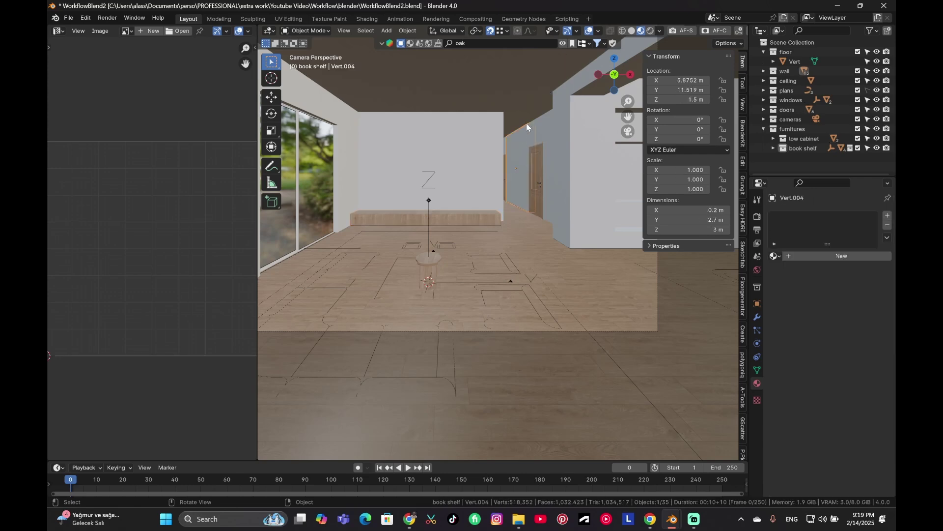
- Switch the outliner display mode to Orphan Data
click(762, 31)
click(781, 31)
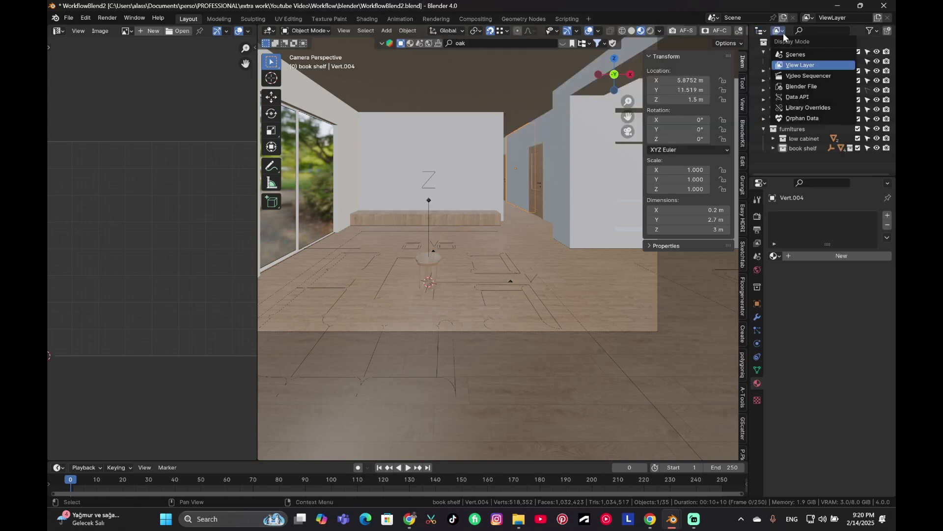
click(802, 119)
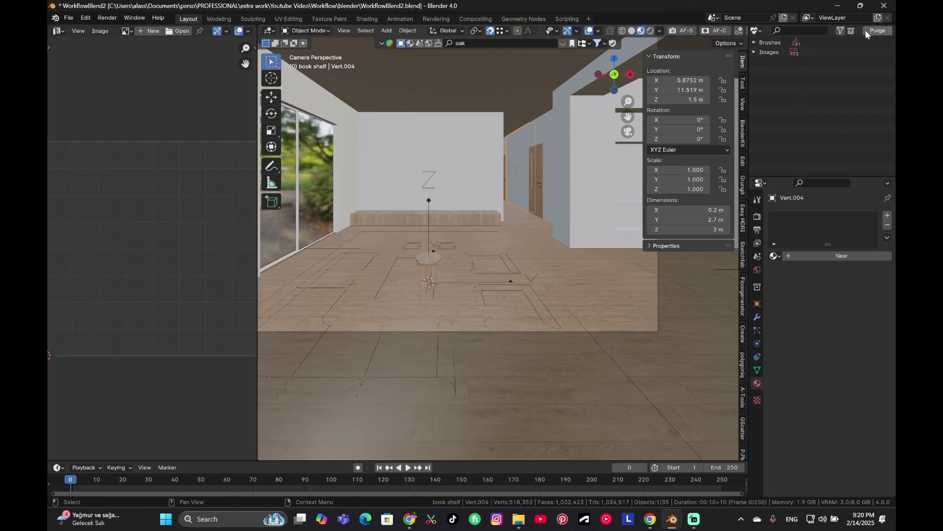
- Purge the 73 unused image data-blocks
click(880, 31)
click(868, 30)
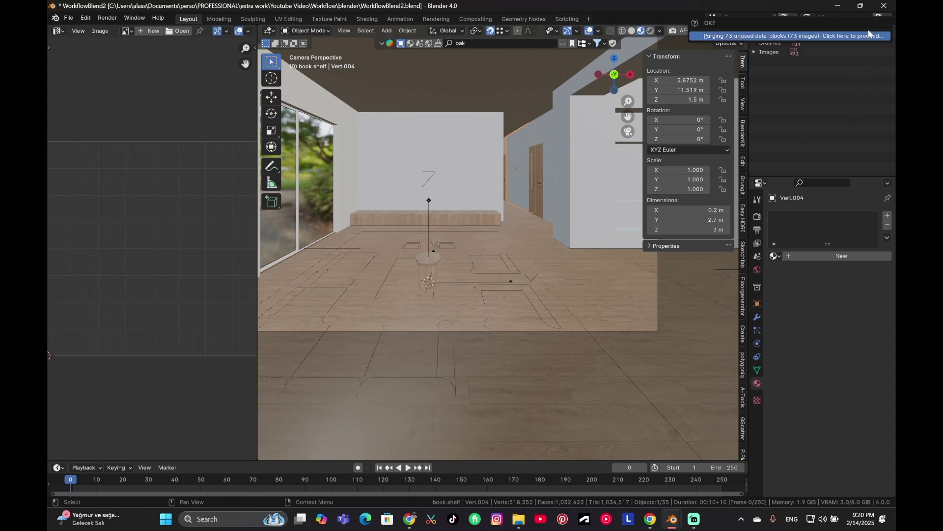
click(760, 37)
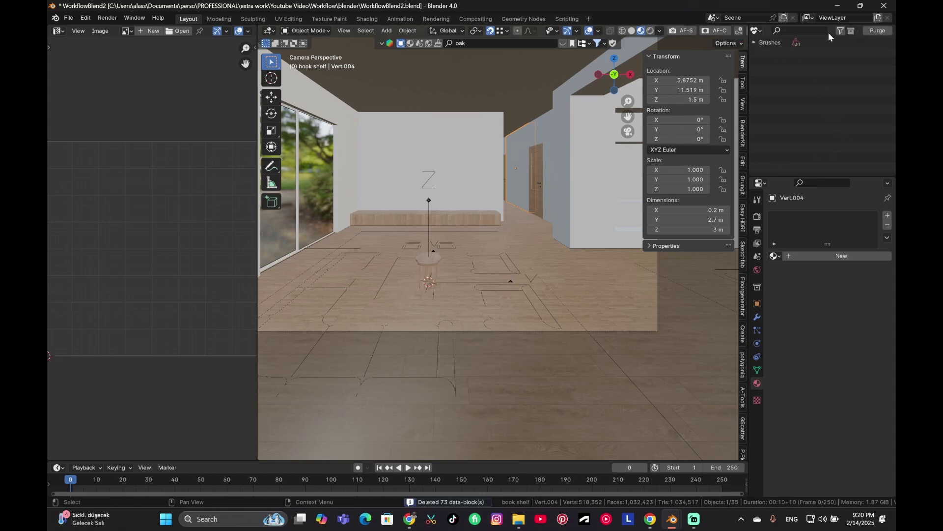
- Set the outliner back to View Layer and delete the Oak mini stool
click(757, 30)
click(786, 66)
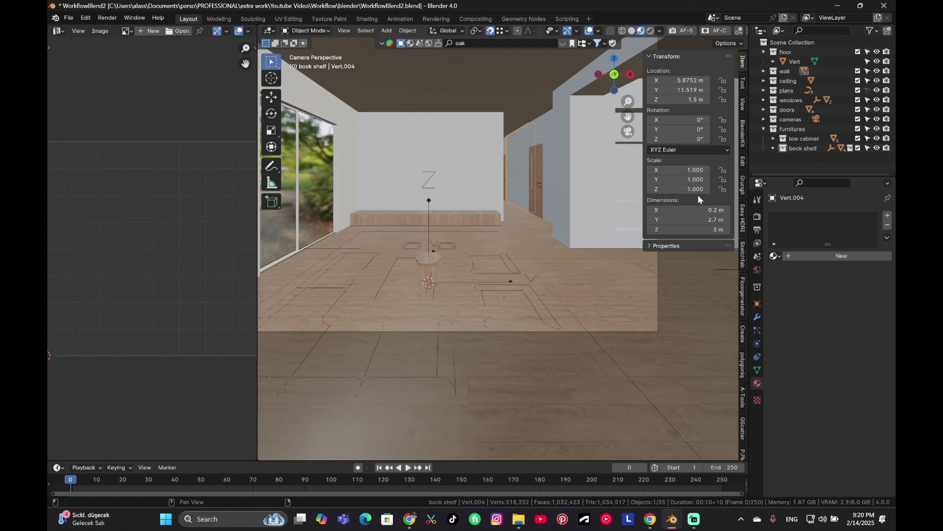
click(480, 281)
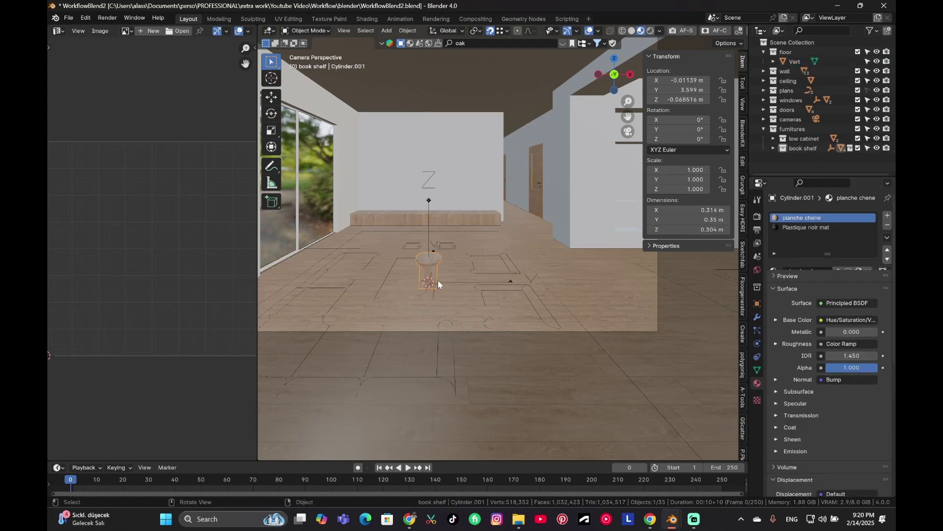
click(429, 217)
key(Delete)
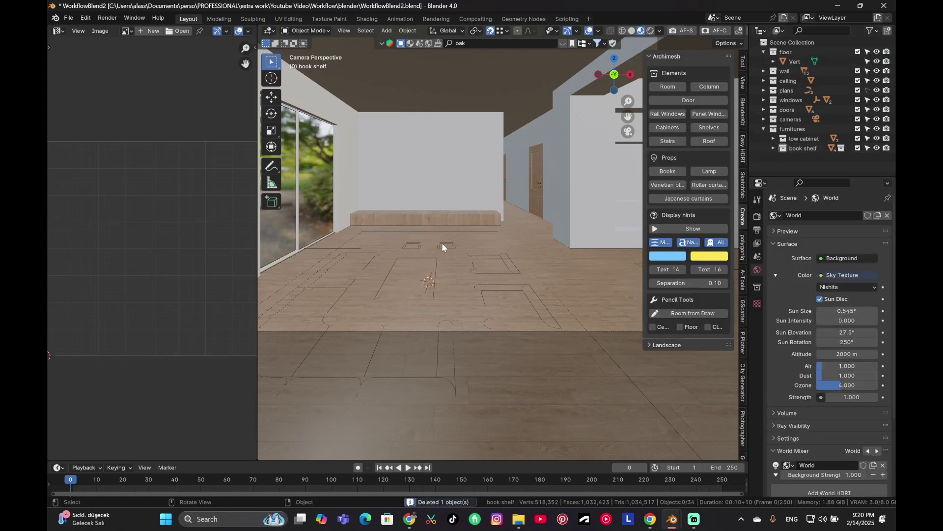
shift+middle_drag(531, 179, 400, 192)
- Assign the planche chene wood material to the Vert.016 bookshelf boards
click(580, 216)
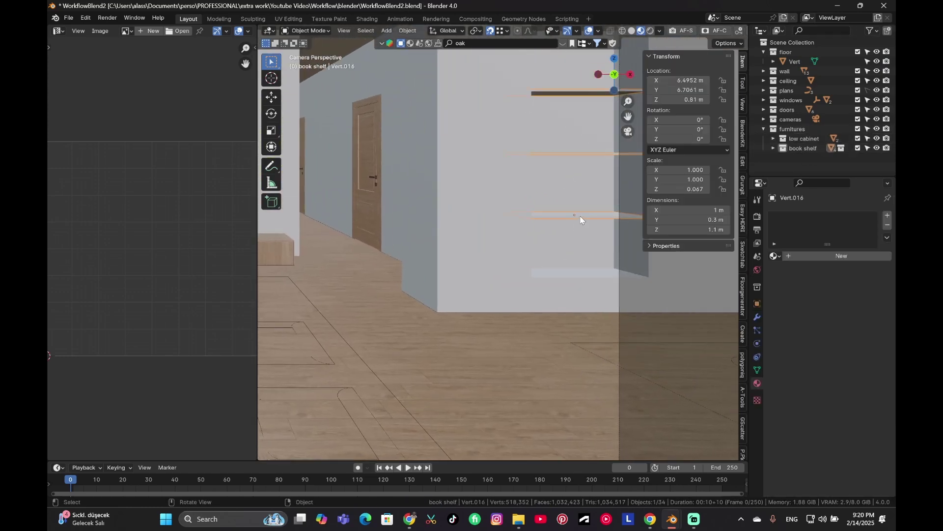
click(776, 256)
click(712, 336)
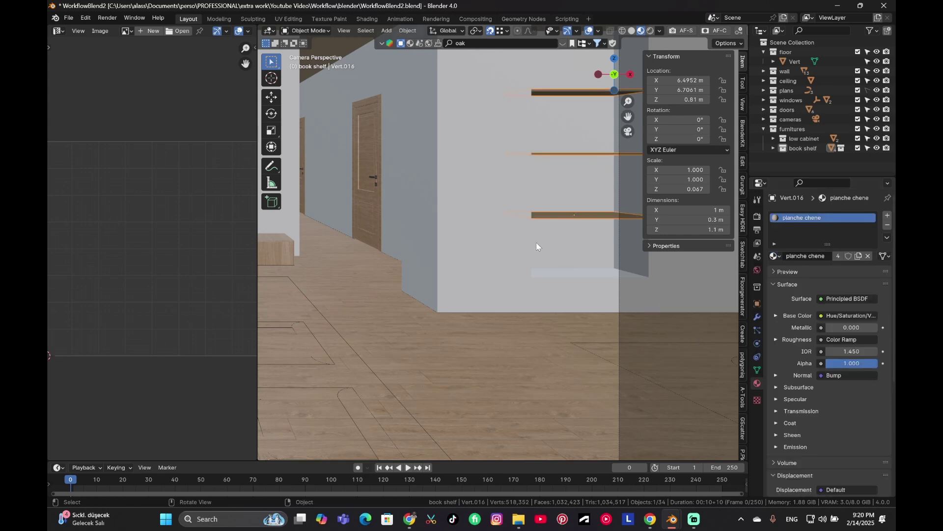
- Cube-project the bookshelf boards' UVs so the oak texture maps properly
key(Tab)
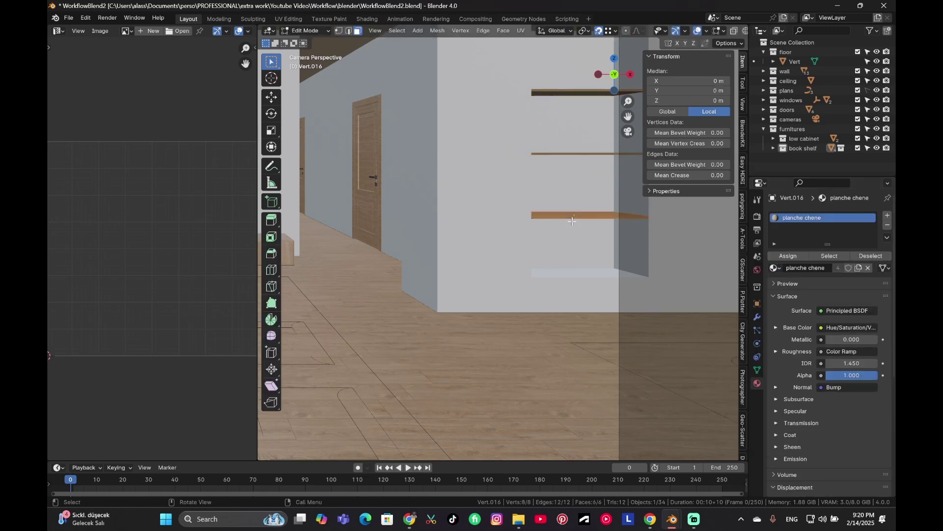
key(u)
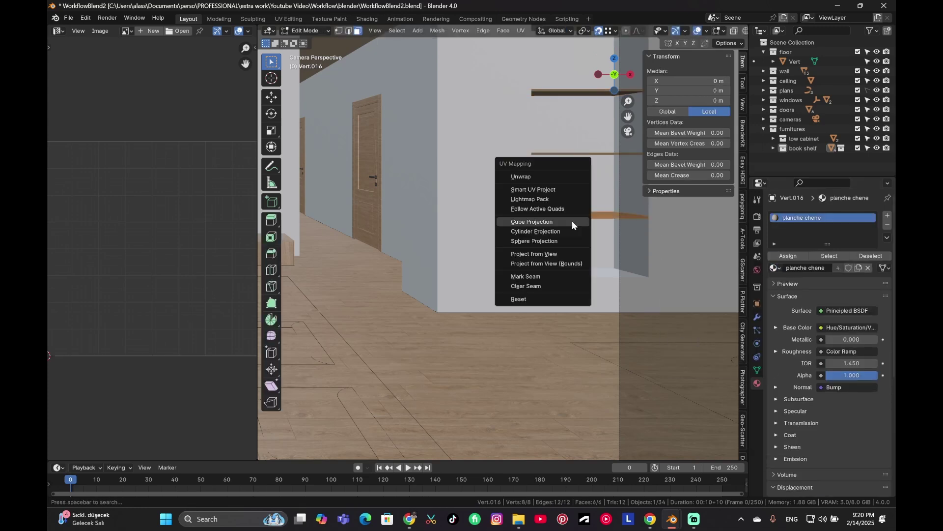
click(572, 221)
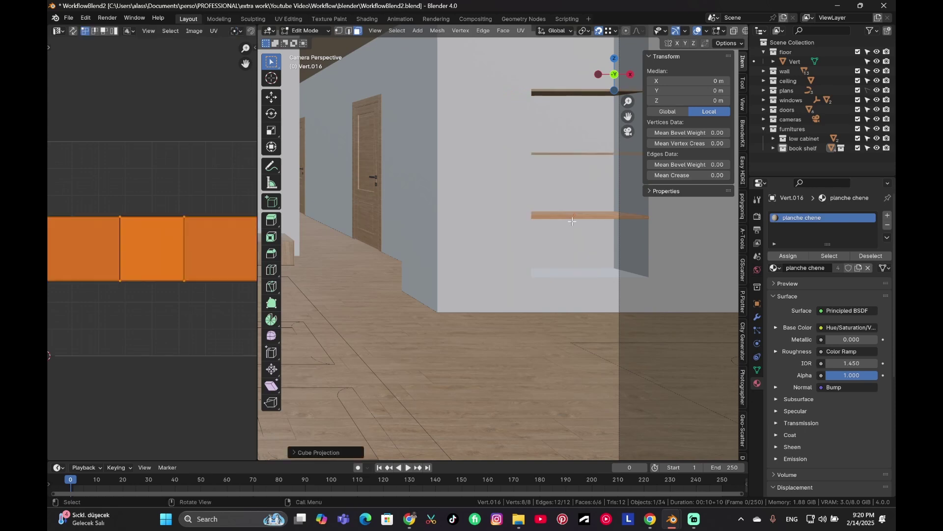
key(Tab)
scroll(511, 208, down, 4)
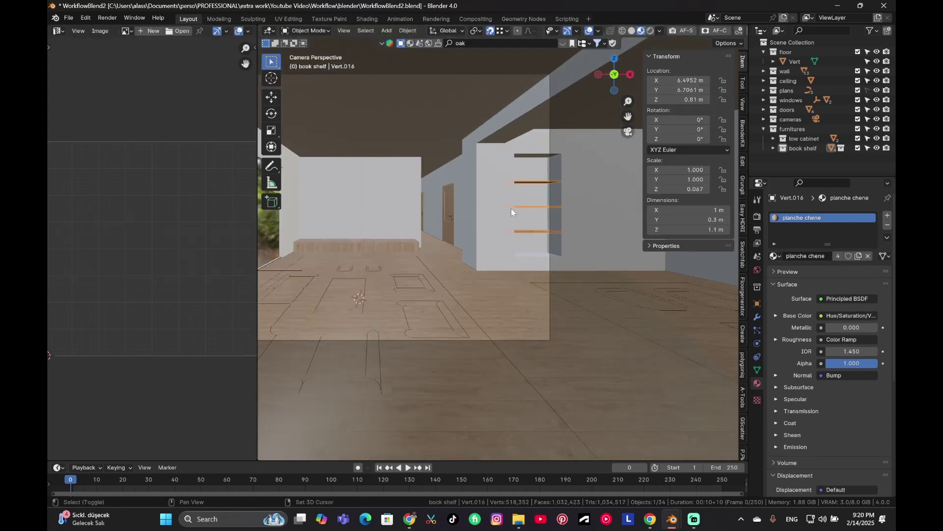
scroll(511, 212, down, 5)
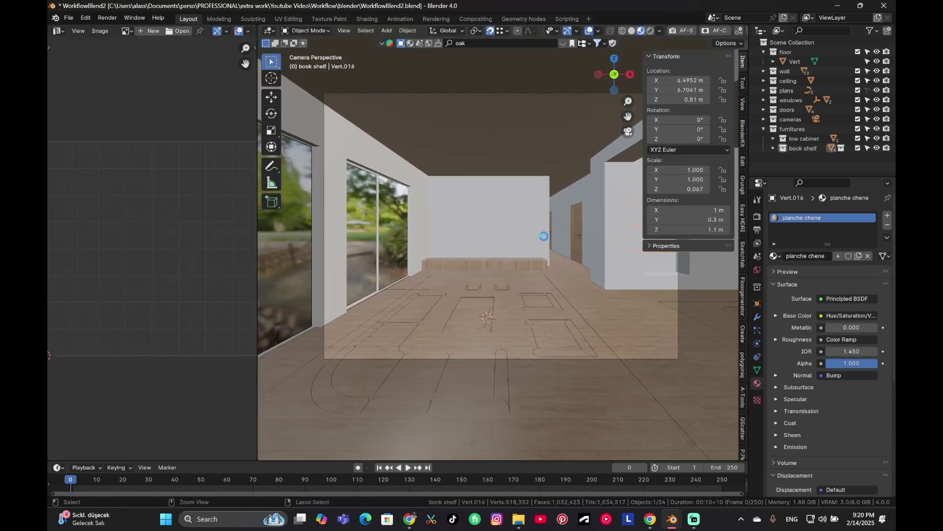
- Zoom in and out of the camera view to check the framing, then save the project
scroll(541, 231, up, 3)
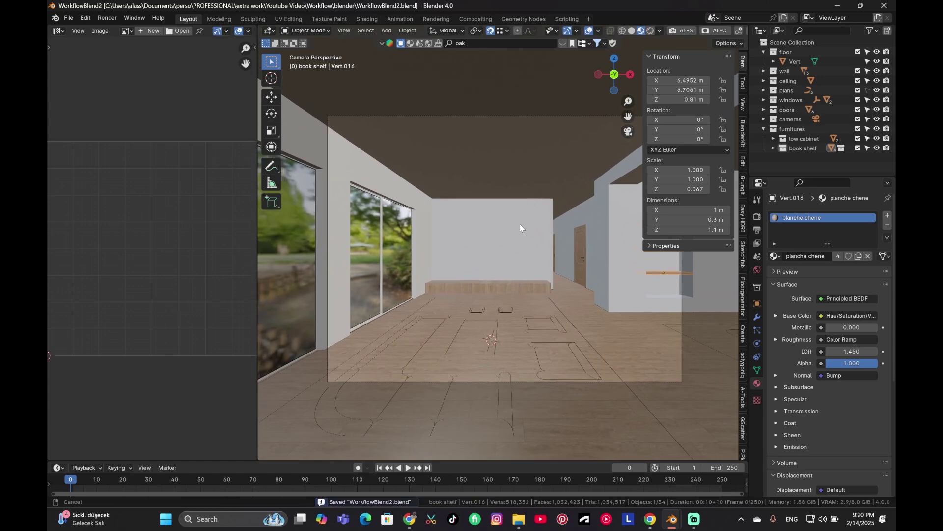
scroll(511, 247, down, 3)
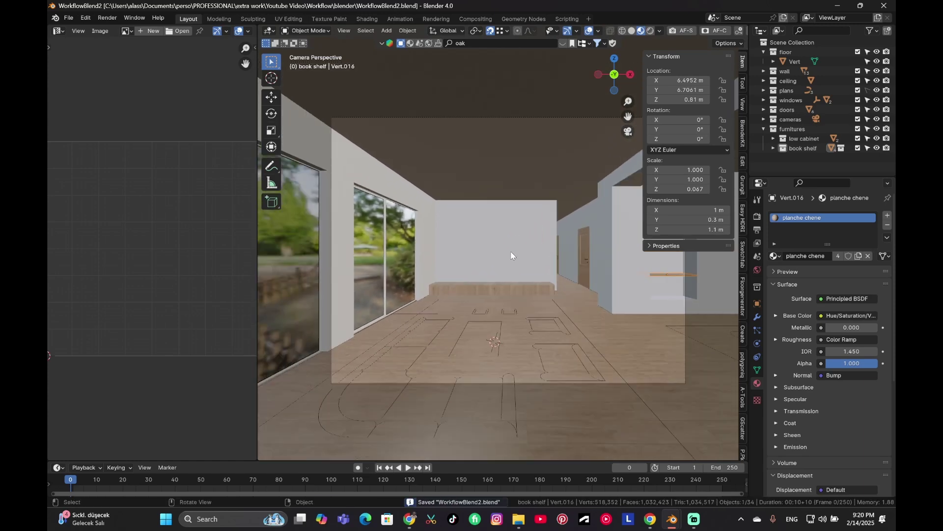
scroll(526, 262, up, 4)
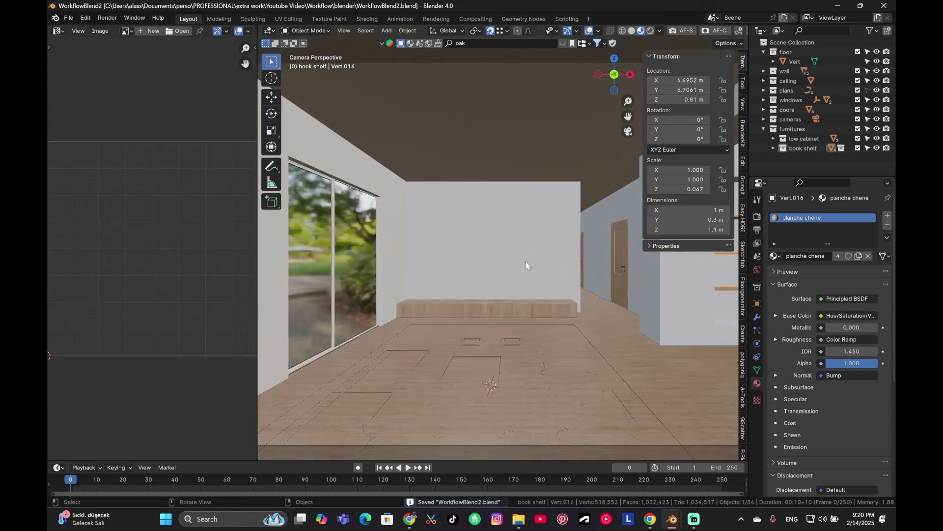
scroll(526, 261, up, 2)
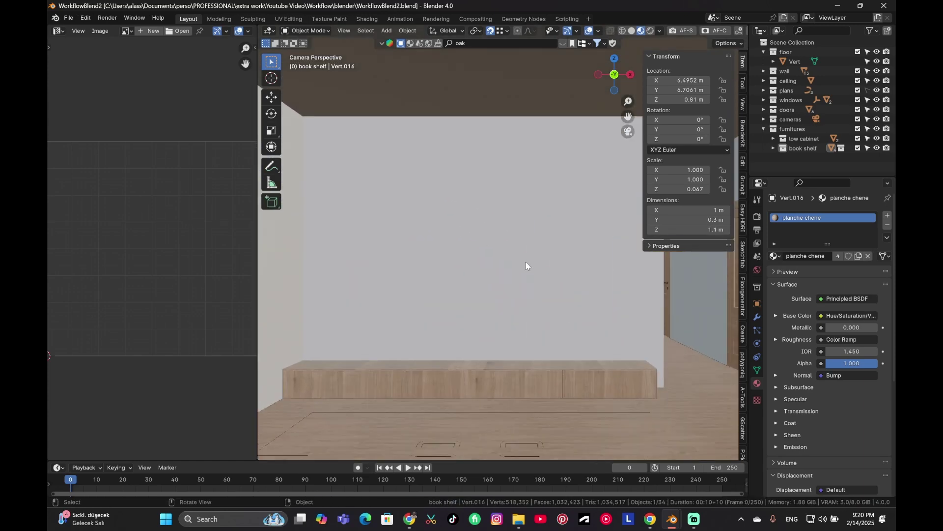
scroll(526, 261, down, 5)
scroll(526, 261, down, 2)
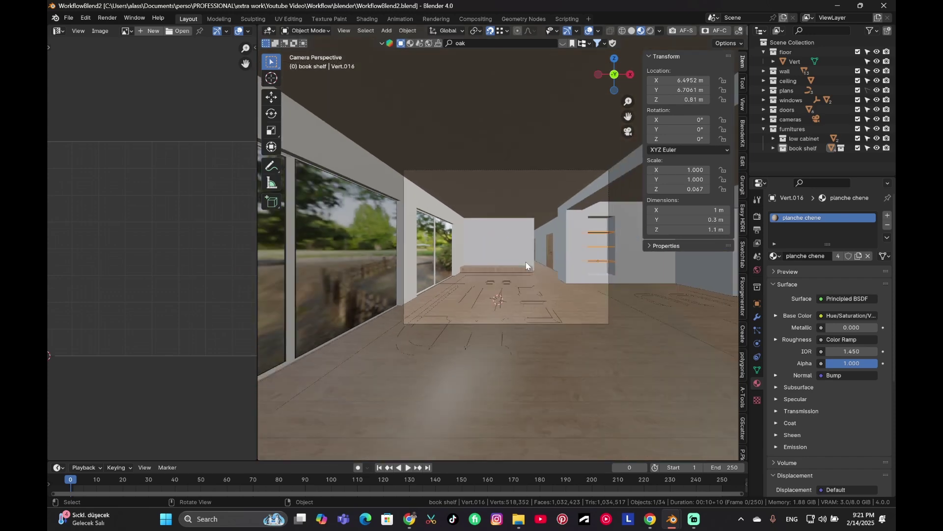
scroll(526, 265, up, 3)
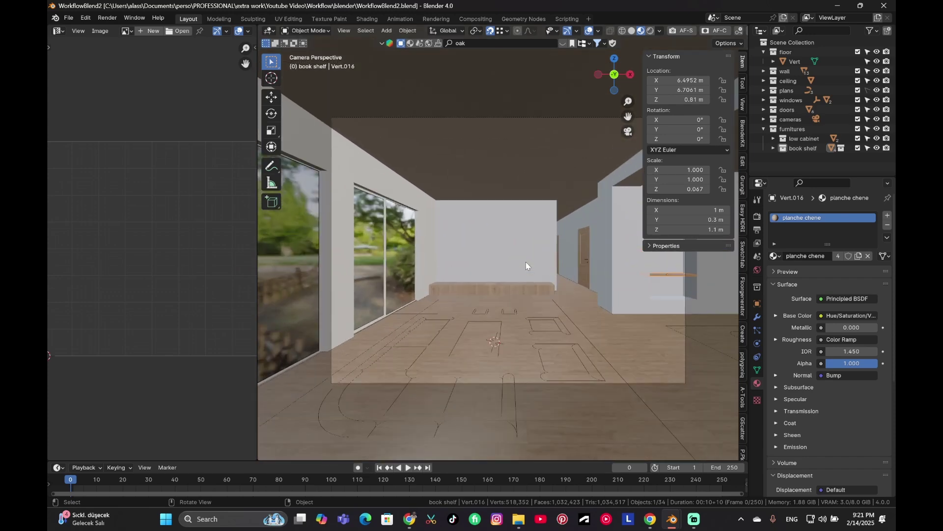
scroll(526, 262, up, 4)
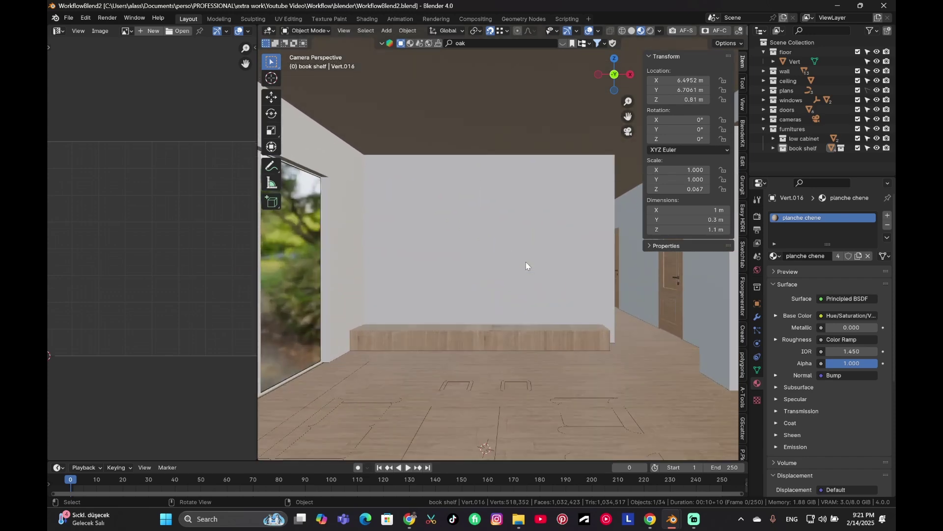
key(ctrl+s)
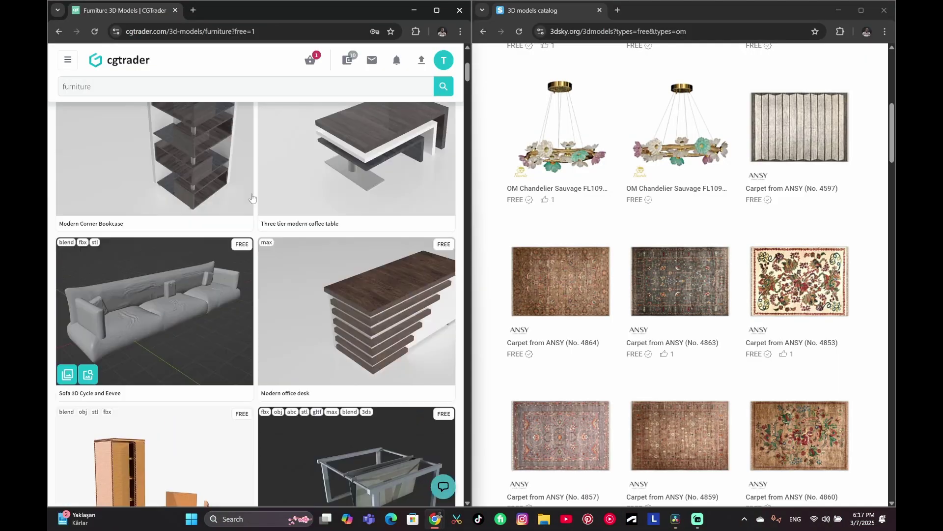
scroll(183, 107, down, 3)
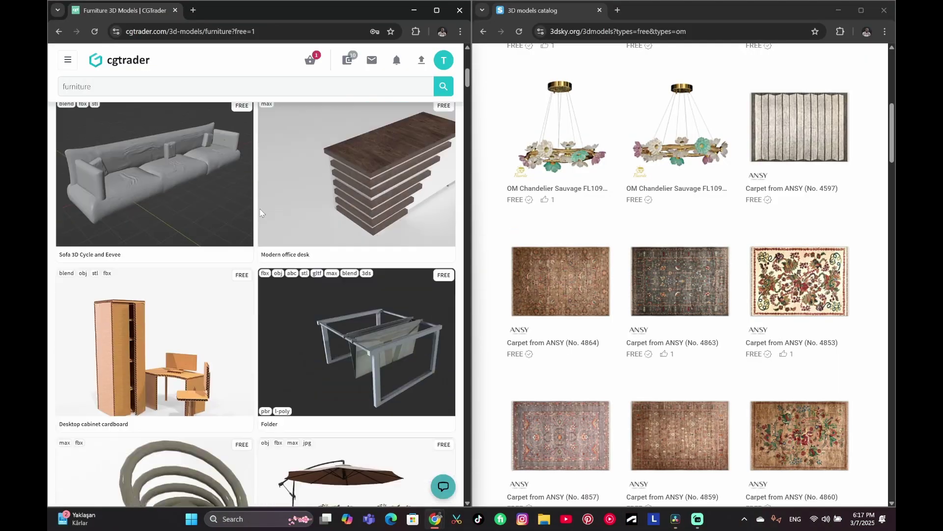
scroll(183, 108, up, 3)
scroll(183, 107, down, 1)
scroll(711, 288, down, 15)
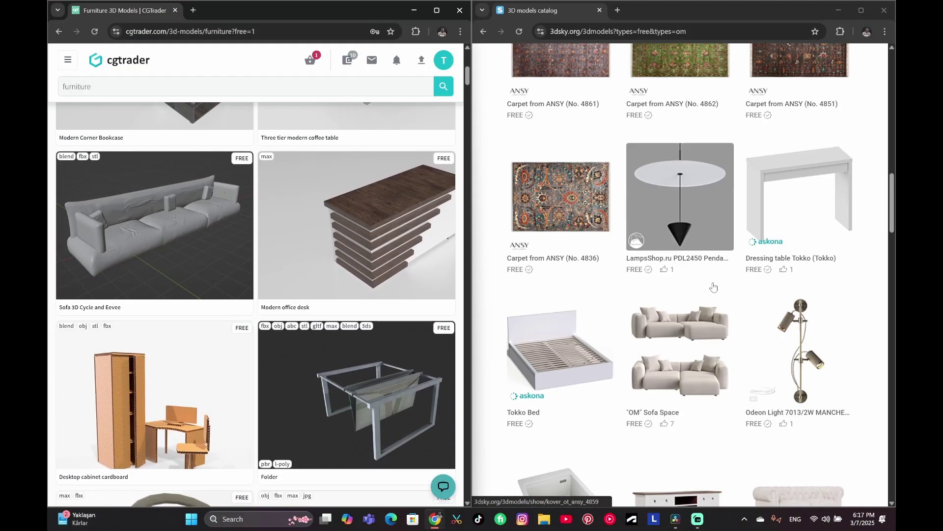
scroll(711, 288, up, 9)
scroll(711, 287, down, 20)
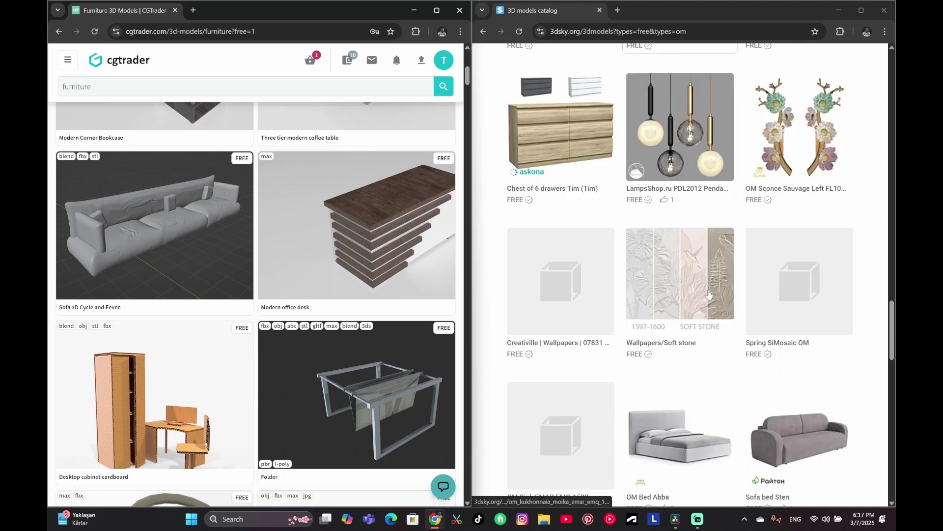
scroll(299, 260, down, 1)
scroll(298, 260, down, 10)
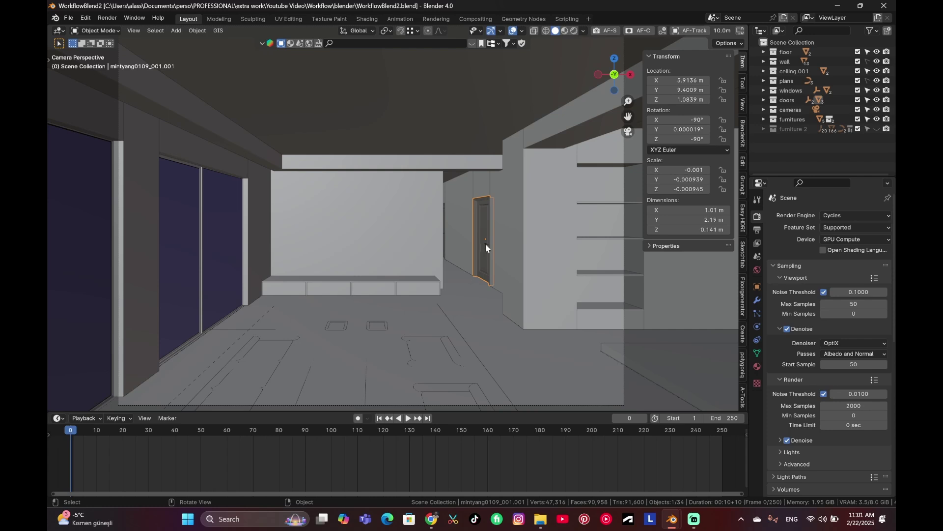
- Switch to the open furnitures.blend file and orbit around its furniture layout
mouse_move(672, 519)
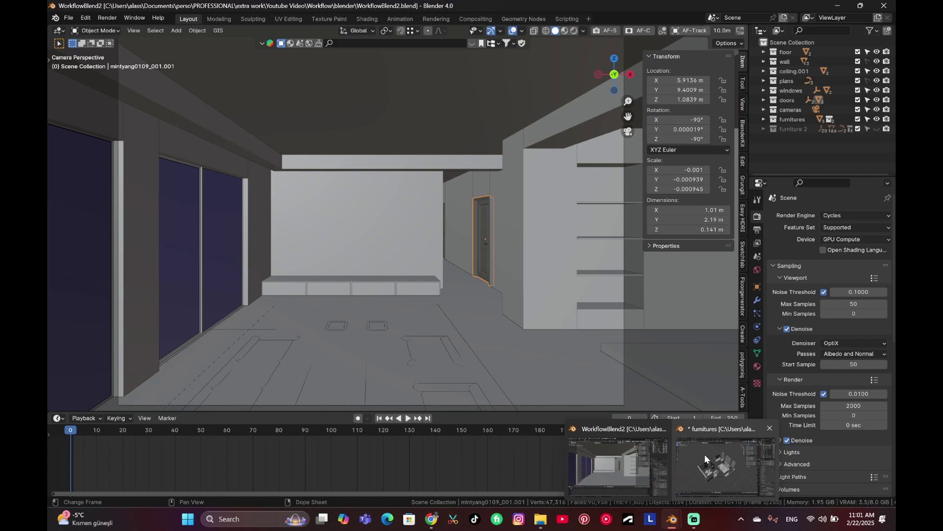
click(706, 459)
middle_drag(547, 392, 527, 270)
scroll(403, 317, up, 5)
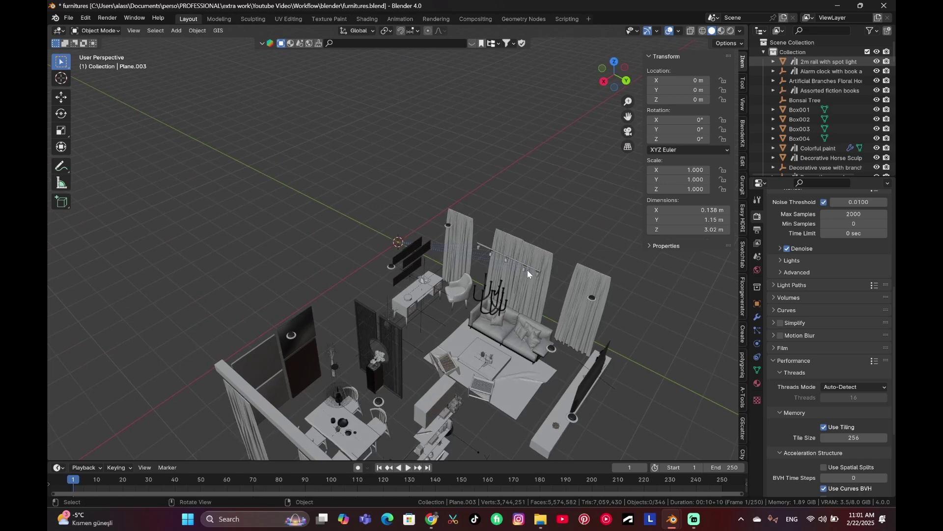
- Inspect two curtains and the coffee table by selecting them from a low side view
click(541, 253)
click(472, 216)
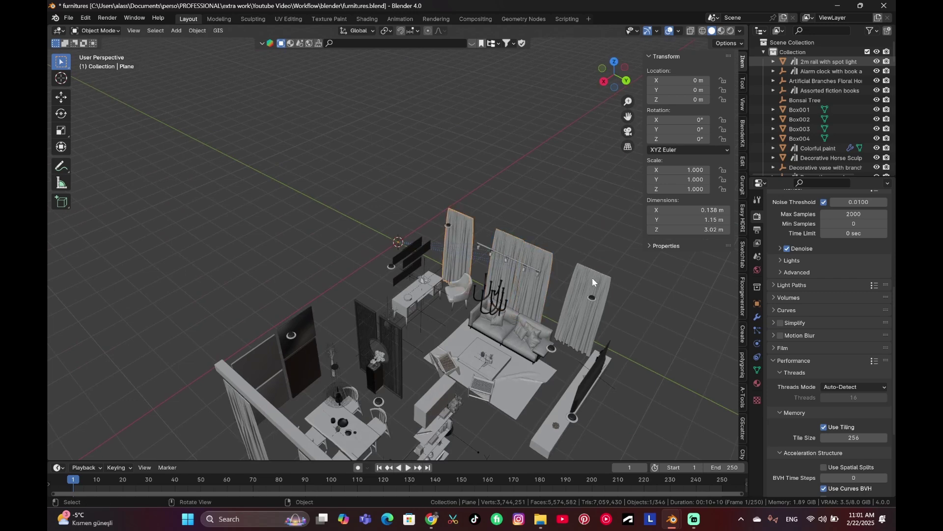
middle_drag(592, 277, 354, 351)
scroll(500, 294, up, 3)
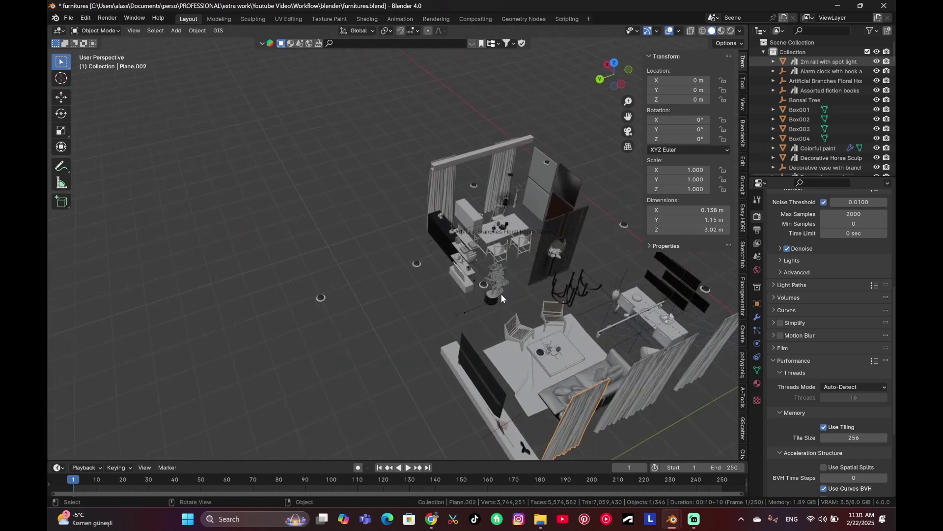
middle_drag(505, 293, 429, 306)
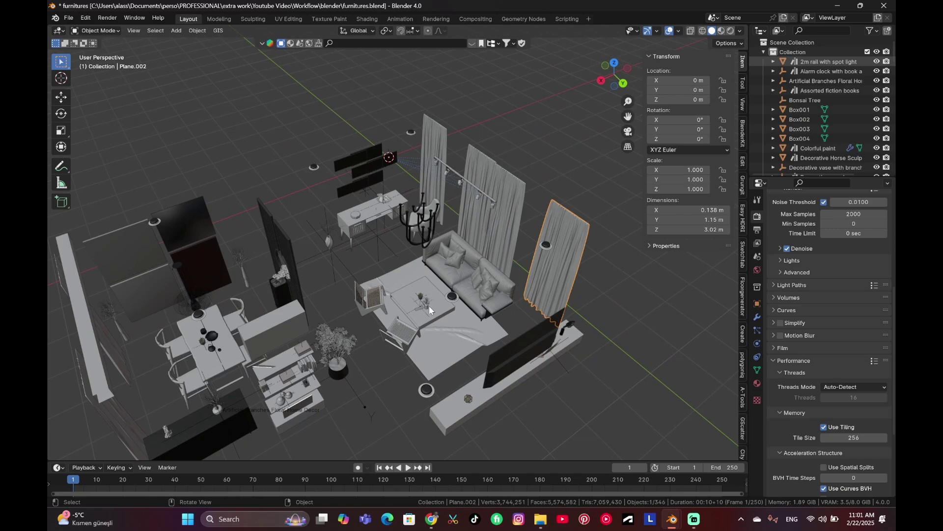
click(429, 303)
click(528, 340)
- Orbit and zoom over the furniture set from above to survey the rooms
middle_drag(528, 340, 434, 271)
scroll(434, 271, up, 4)
scroll(432, 267, down, 7)
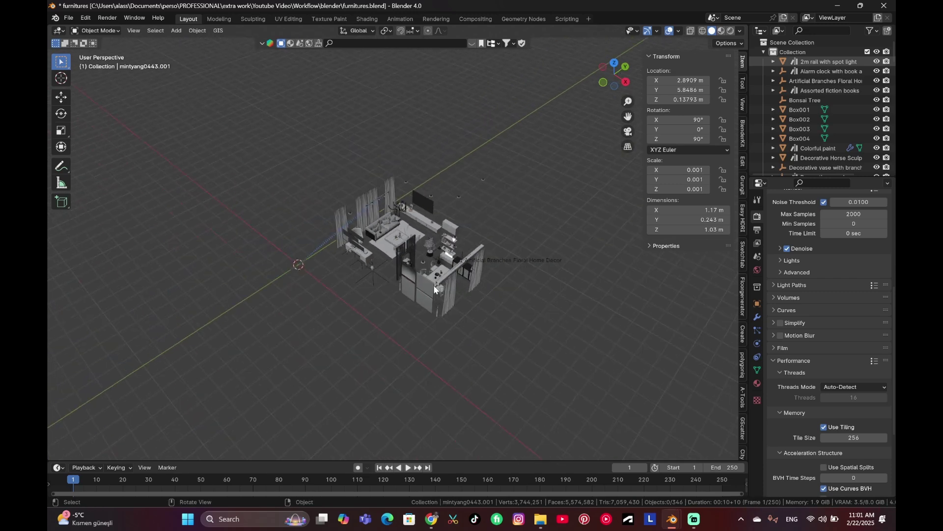
scroll(433, 285, up, 5)
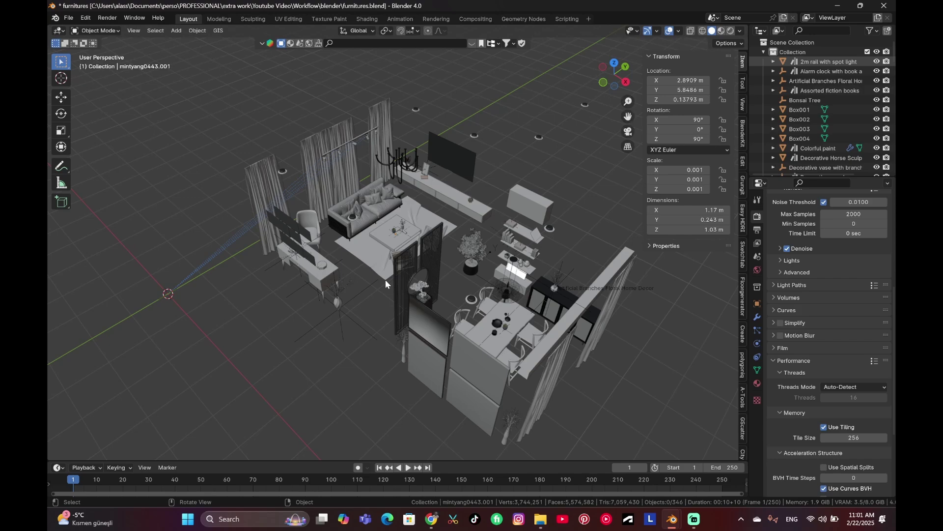
middle_drag(416, 254, 418, 297)
middle_drag(374, 330, 272, 288)
middle_drag(289, 234, 625, 276)
scroll(294, 286, up, 4)
scroll(294, 286, down, 5)
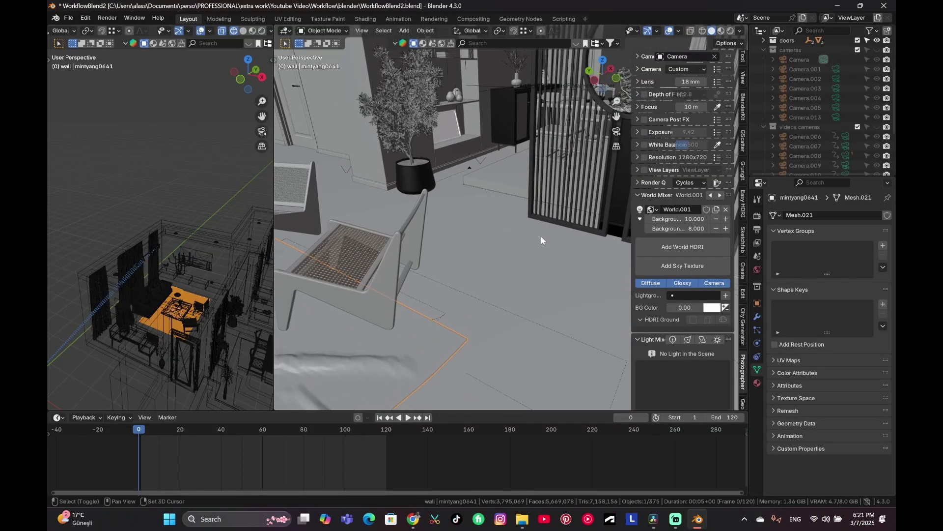
- Move the Plant indoor potted plant vertically to a new height
middle_drag(541, 236, 473, 269)
click(504, 247)
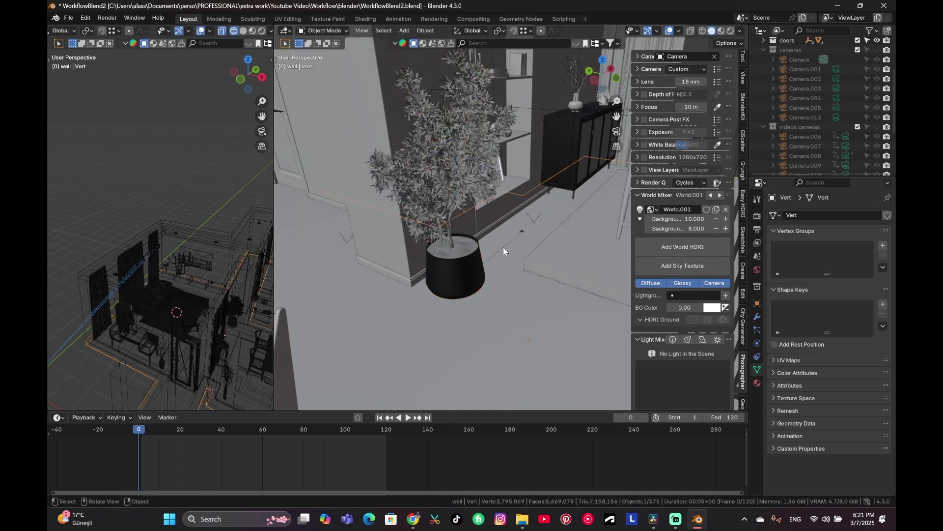
click(535, 217)
key(g)
key(z)
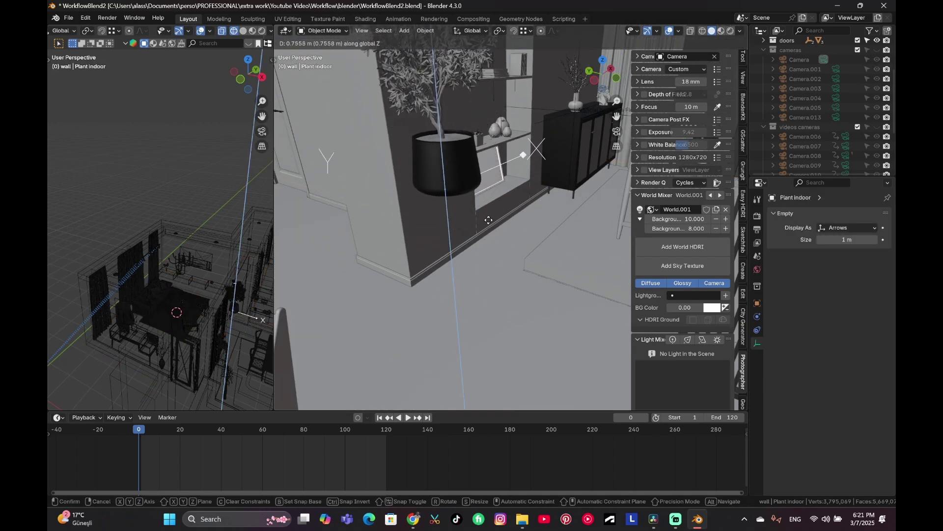
click(538, 300)
- Move the Artificial Branches Floral Home Decor vertically to a new height
middle_drag(537, 301, 442, 231)
click(442, 231)
key(g)
key(z)
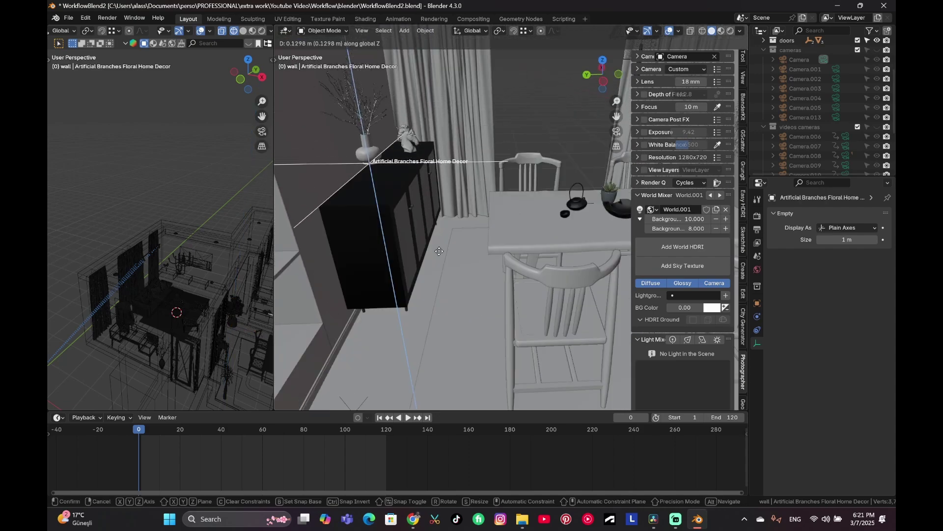
click(473, 260)
- Adjust the dining chairs' height along Z and make the furniture 2 collection visible
click(573, 253)
middle_drag(573, 253, 507, 305)
key(g)
key(z)
click(511, 314)
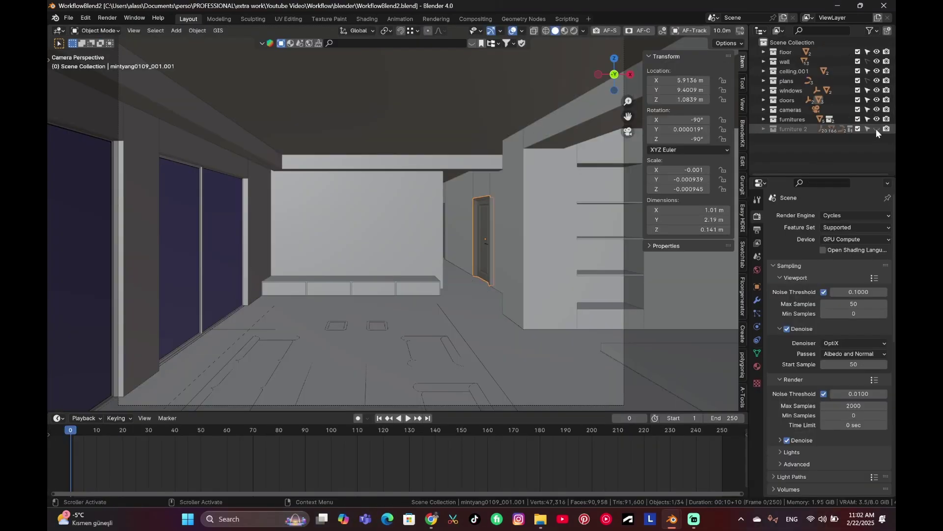
click(877, 129)
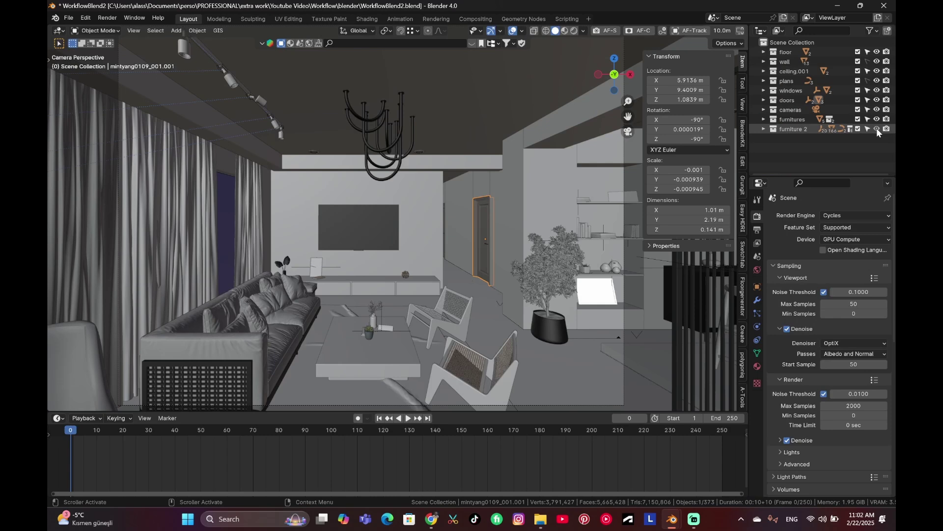
- Hide ceiling.001 and look down into the furnished room from above
click(877, 71)
middle_drag(538, 111, 299, 250)
scroll(390, 320, up, 8)
scroll(368, 337, down, 2)
scroll(418, 334, down, 6)
scroll(424, 344, up, 3)
scroll(423, 344, up, 3)
scroll(407, 370, down, 4)
scroll(415, 363, down, 5)
scroll(433, 299, up, 6)
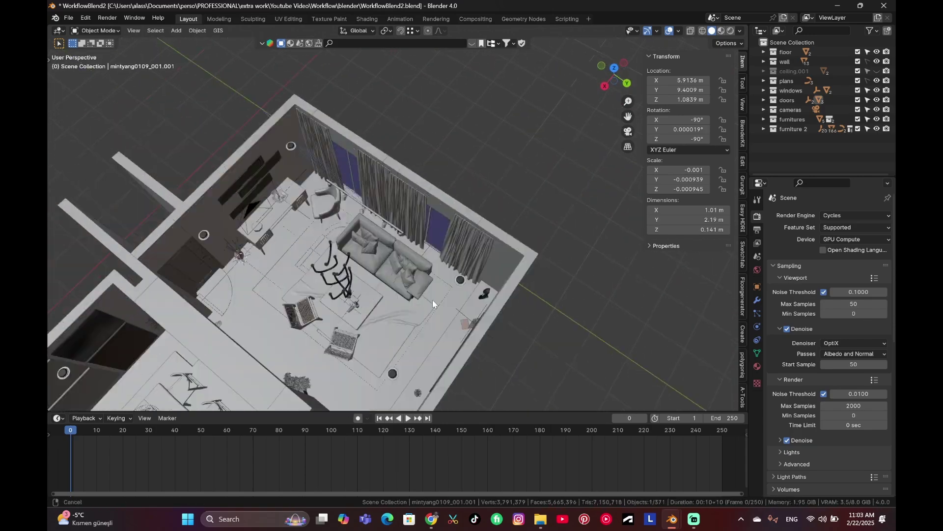
- Orbit around the desk and sofa, then return to the camera view
middle_drag(488, 309, 438, 312)
scroll(412, 320, up, 4)
scroll(447, 325, down, 3)
scroll(437, 313, down, 5)
scroll(441, 320, up, 8)
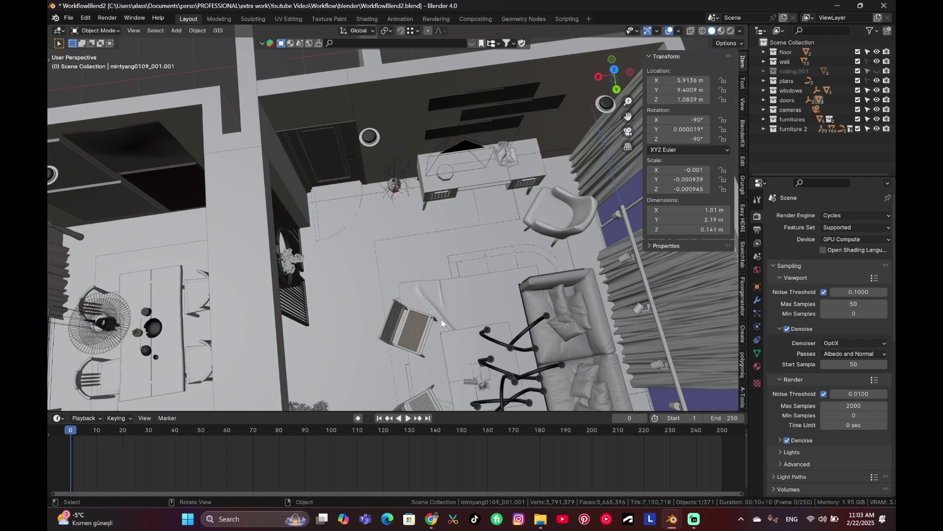
scroll(441, 320, down, 5)
middle_drag(442, 320, 481, 329)
key(KP_0)
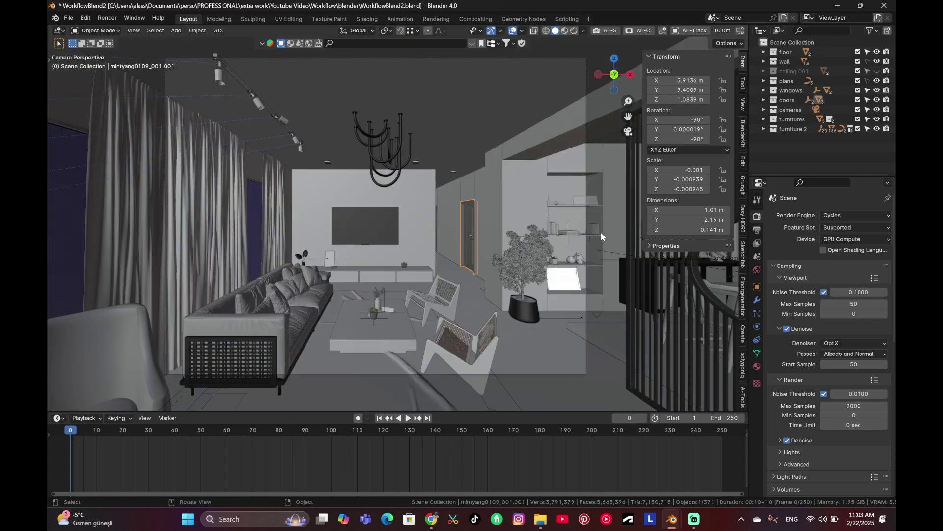
- Unhide ceiling.001, save the file, and preview the living room in Cycles rendered shading
click(877, 71)
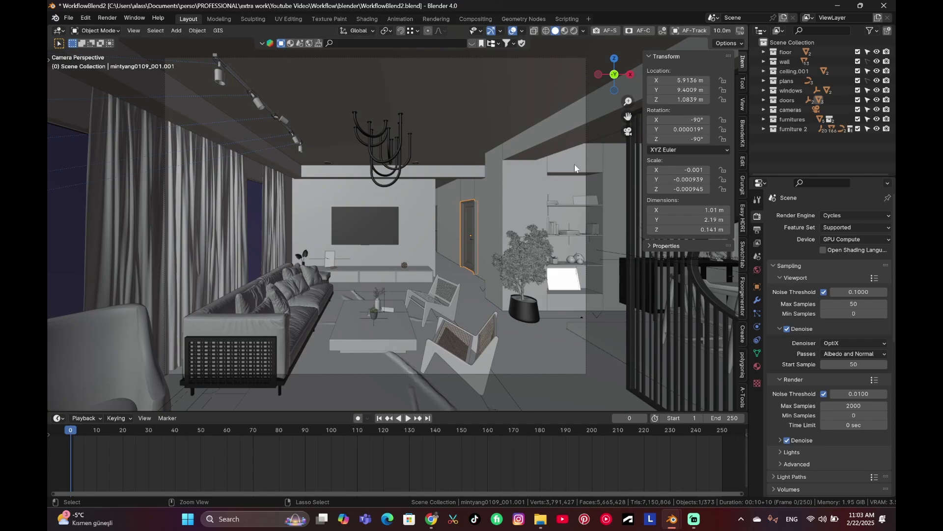
key(ctrl+s)
click(573, 31)
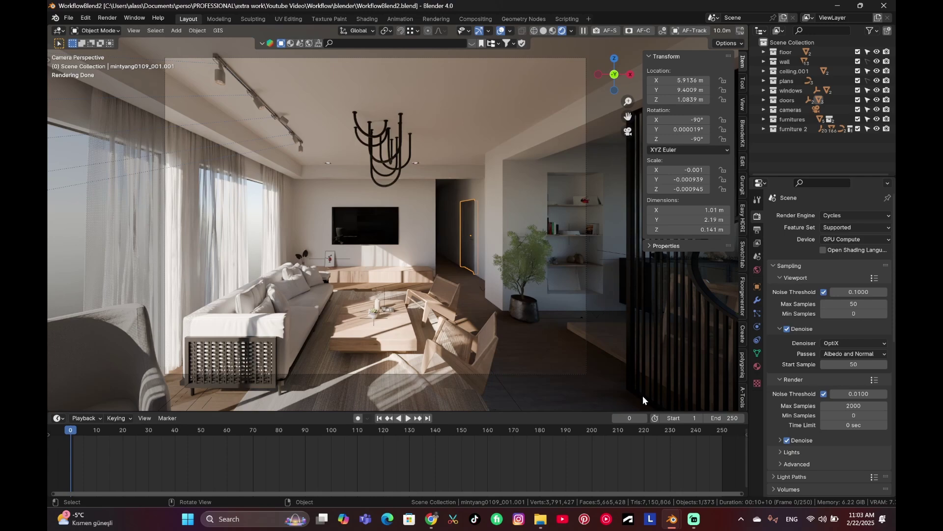
drag(565, 411, 566, 453)
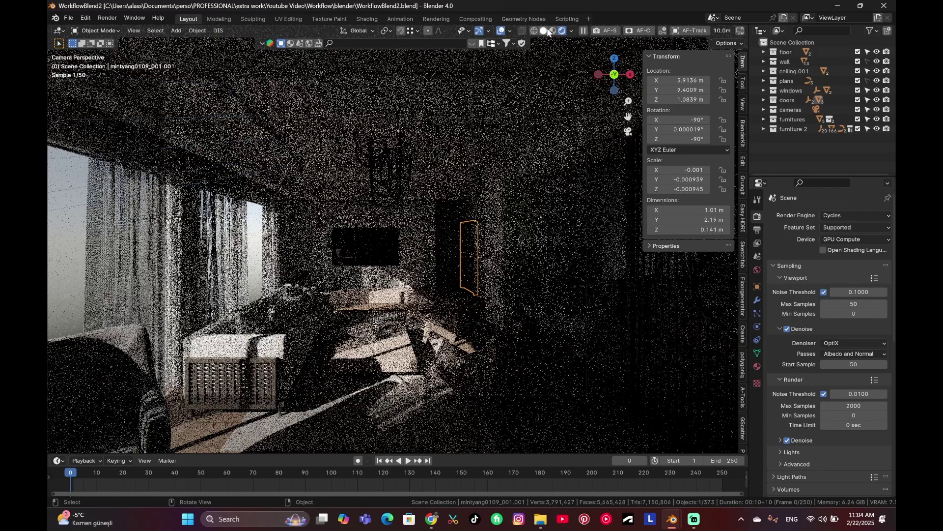
mouse_move(476, 248)
middle_down()
mouse_move(513, 276)
mouse_move(460, 269)
mouse_move(531, 290)
mouse_move(291, 280)
mouse_move(293, 289)
mouse_move(460, 282)
mouse_move(409, 291)
mouse_move(552, 297)
mouse_move(512, 288)
mouse_move(293, 294)
mouse_move(447, 259)
mouse_move(486, 263)
mouse_move(446, 261)
mouse_move(491, 228)
middle_up()
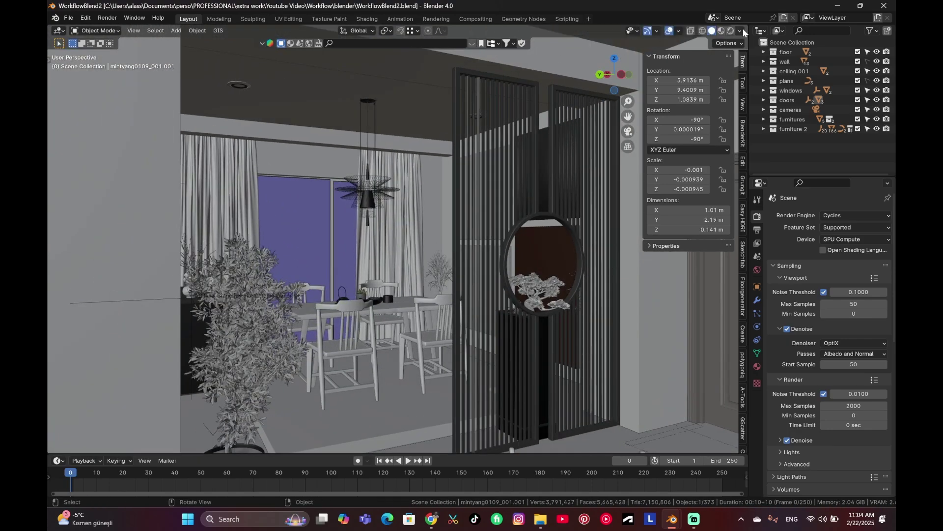